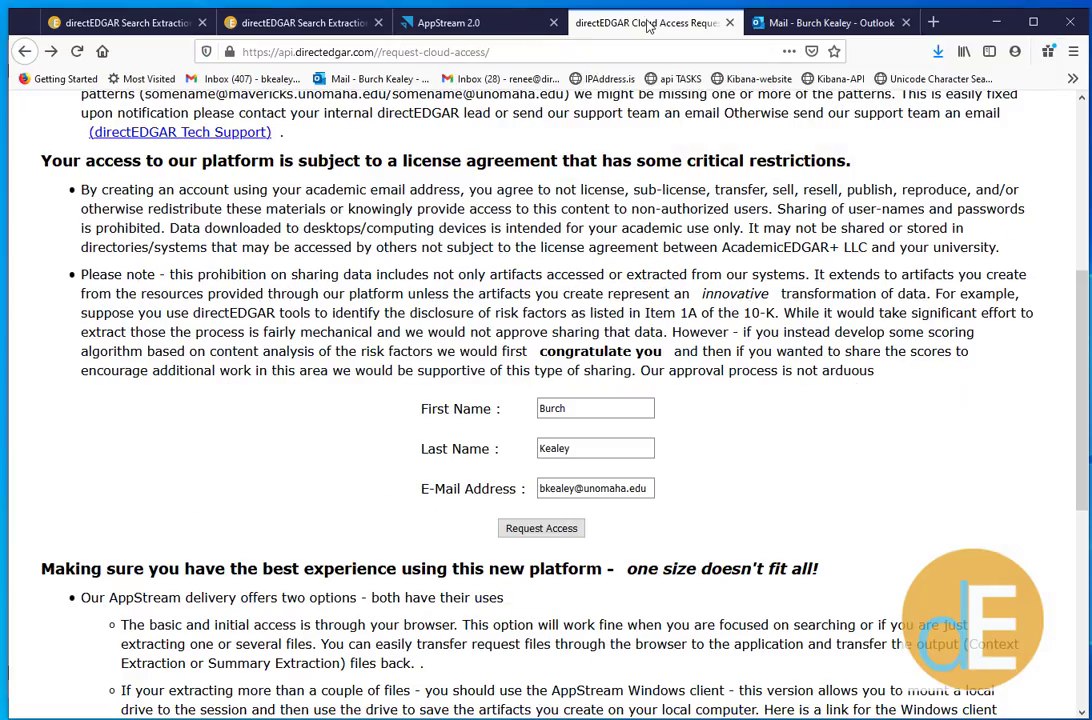
# - Review the registration instructions and the First Name, Last Name and E-Mail Address fields of the access request form
pyautogui.scroll(3, 457, 218)
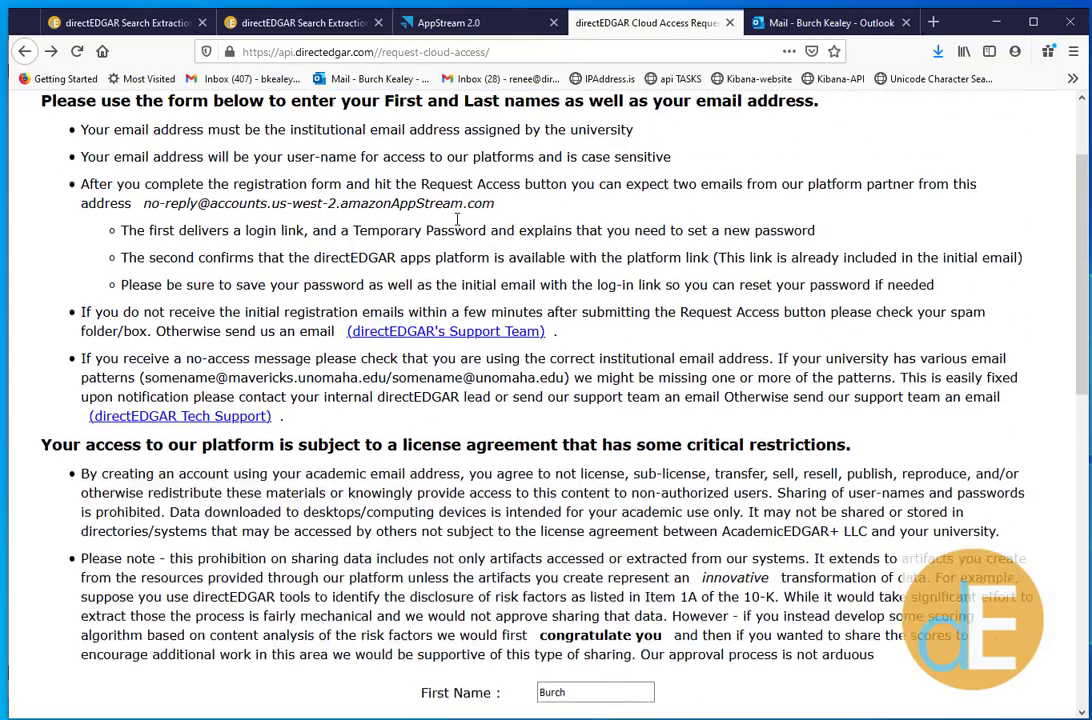
pyautogui.scroll(2, 457, 218)
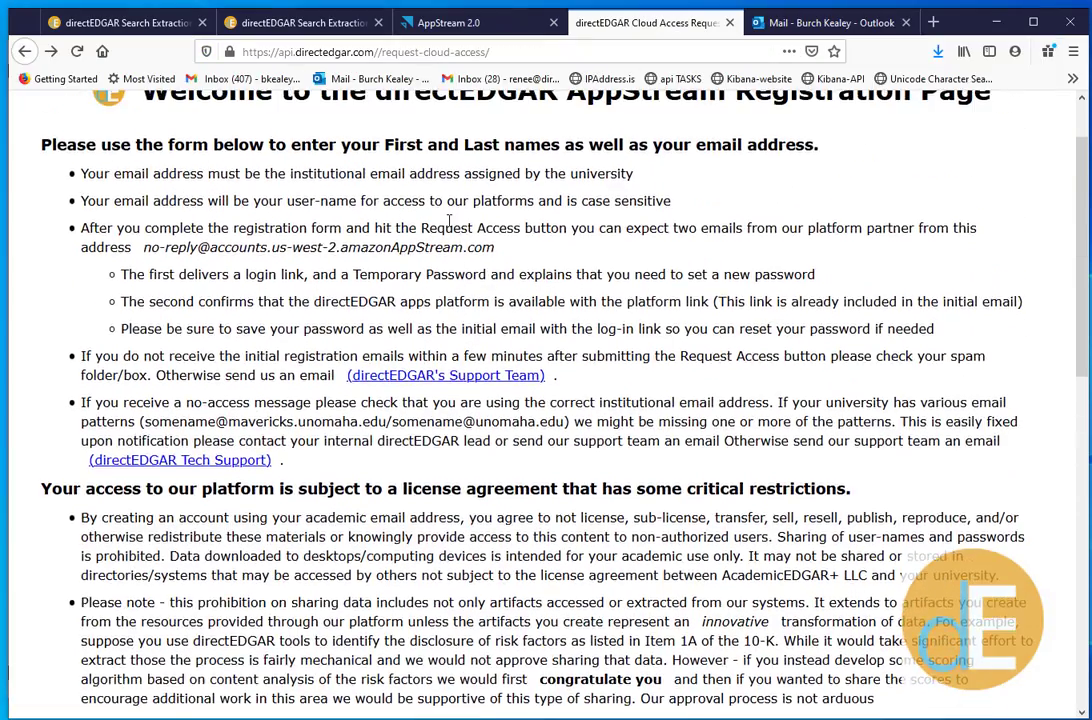
pyautogui.scroll(-6, 445, 292)
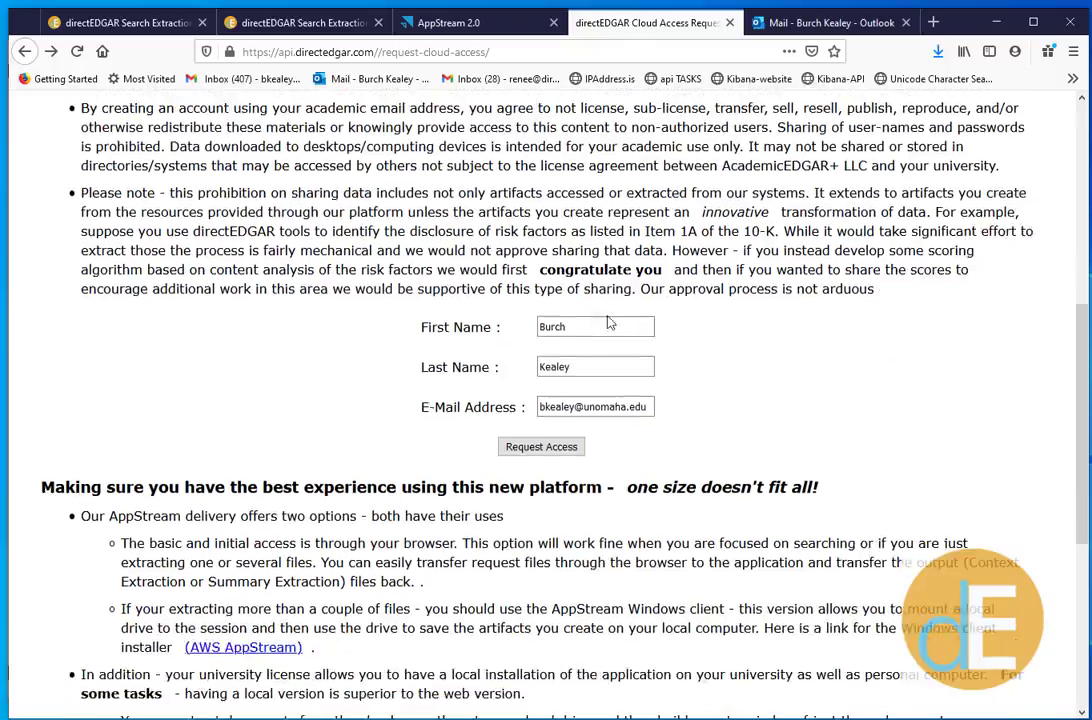
pyautogui.click(560, 327)
pyautogui.click(567, 366)
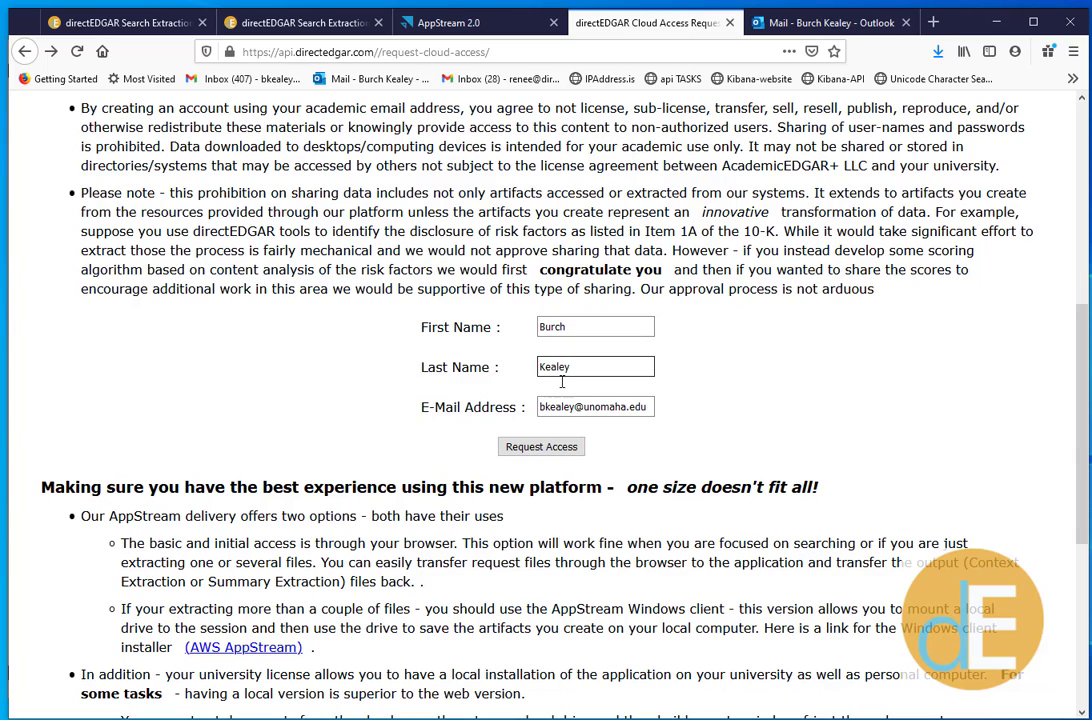
pyautogui.click(604, 408)
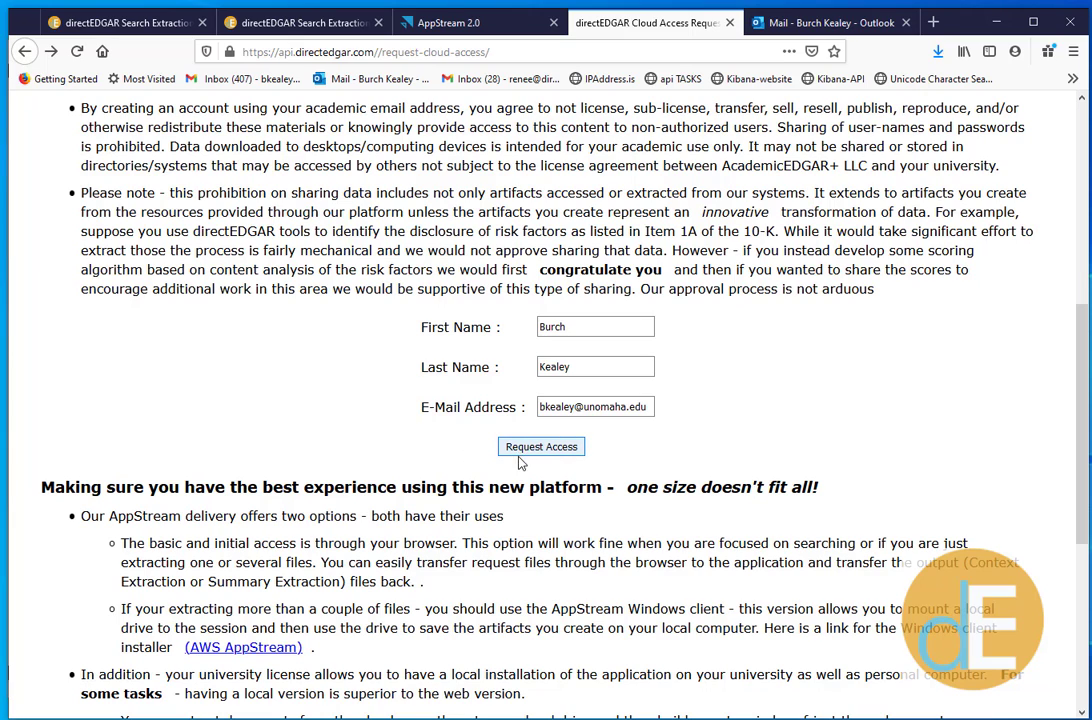
# - Switch to Outlook and read the two Amazon AppStream 2.0 emails on getting started and newly available apps
pyautogui.click(824, 27)
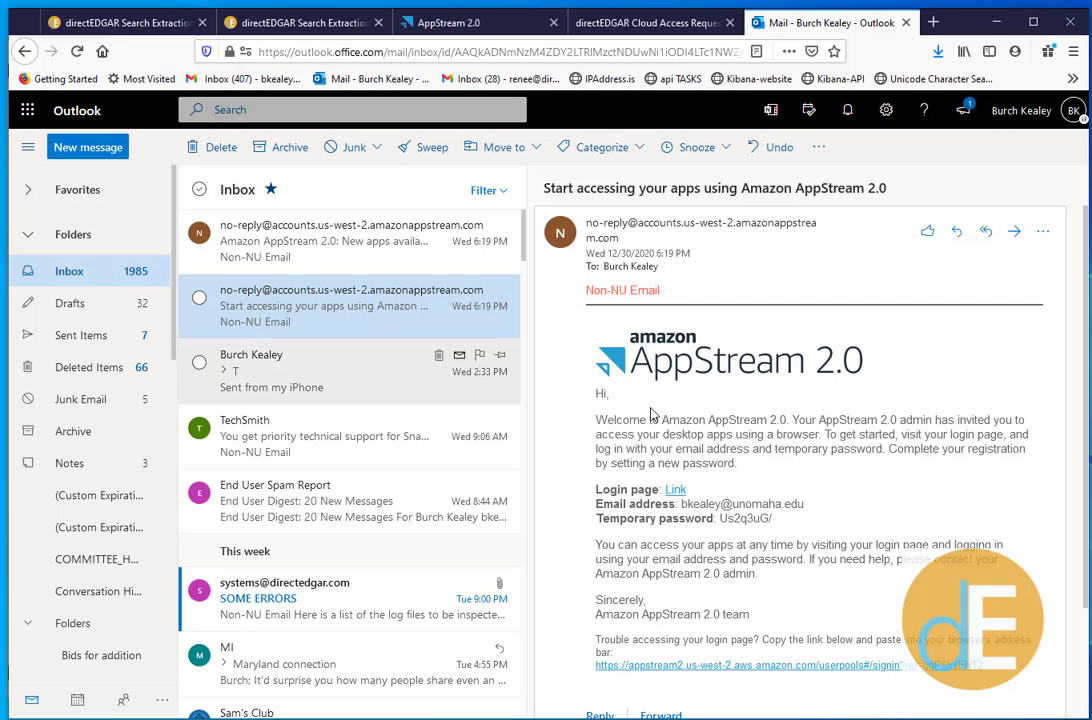
pyautogui.scroll(-2, 848, 437)
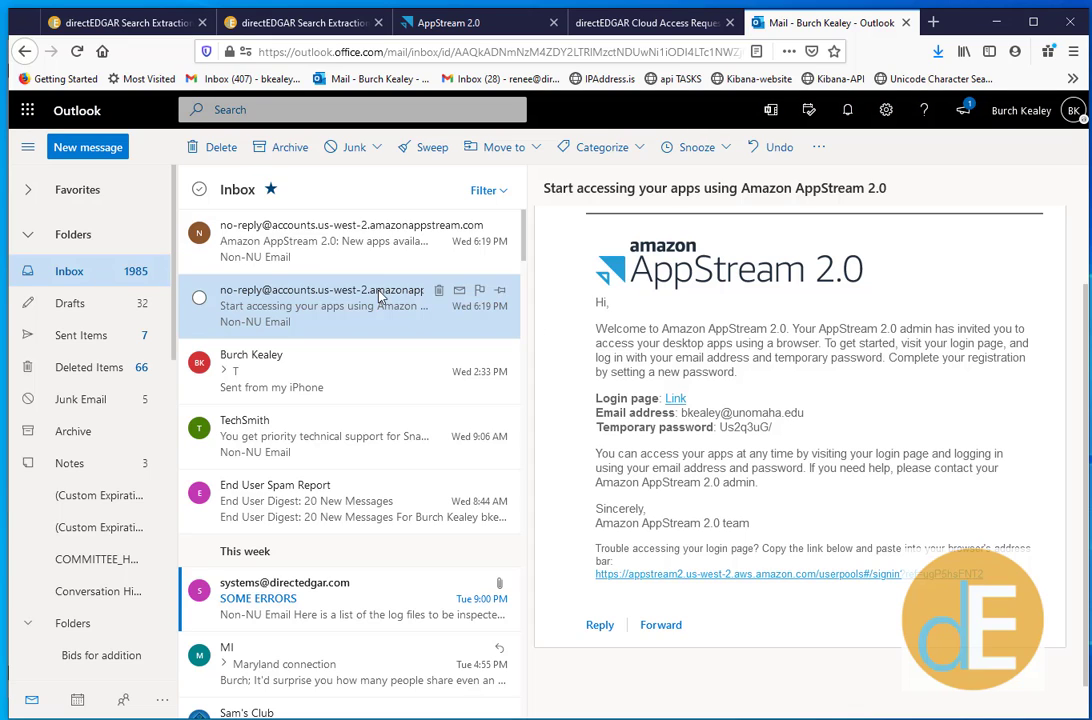
pyautogui.click(342, 254)
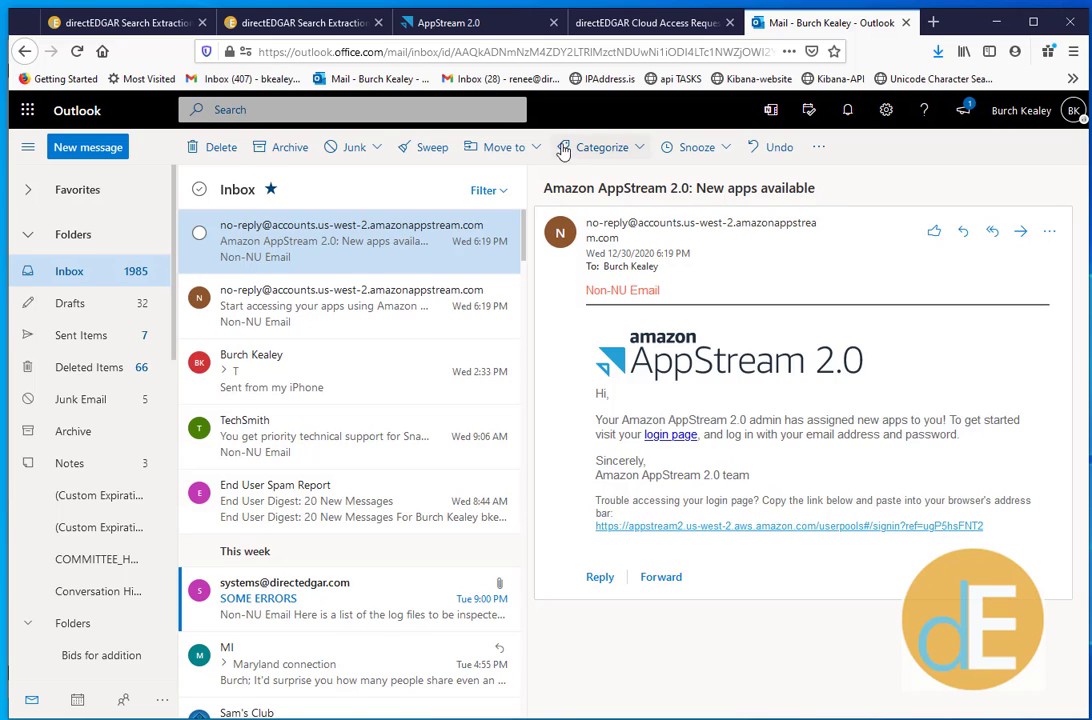
pyautogui.click(378, 306)
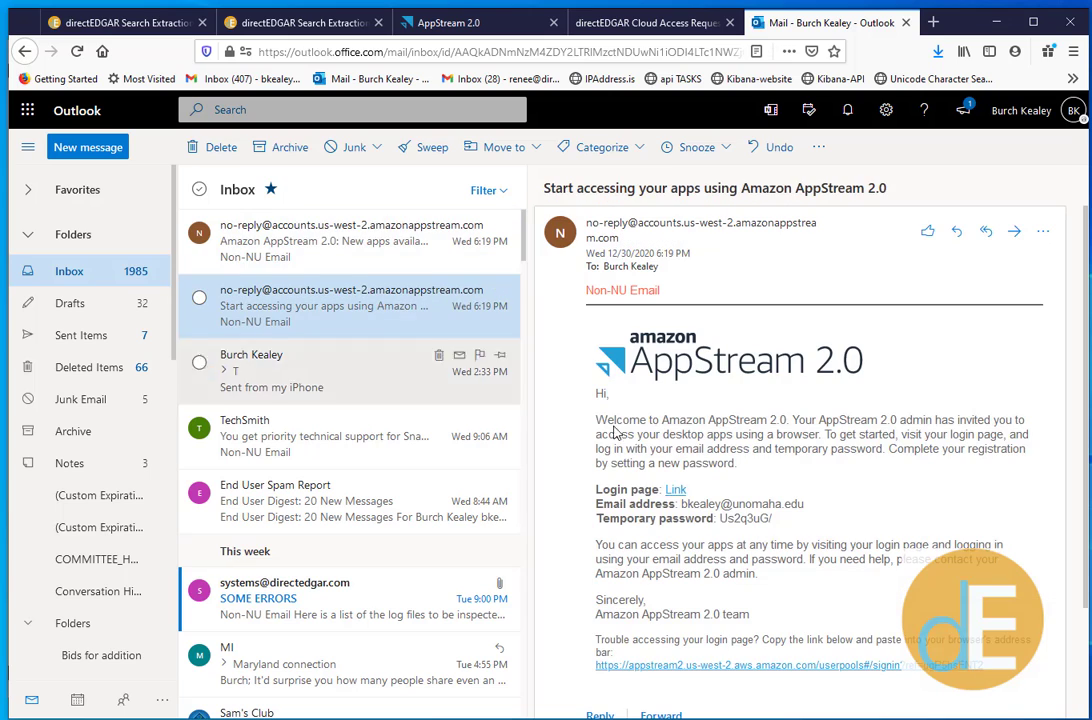
# - View the AppStream 2.0 login page, then advance the PowerPoint registration slide show to the Application Page slide
pyautogui.click(449, 26)
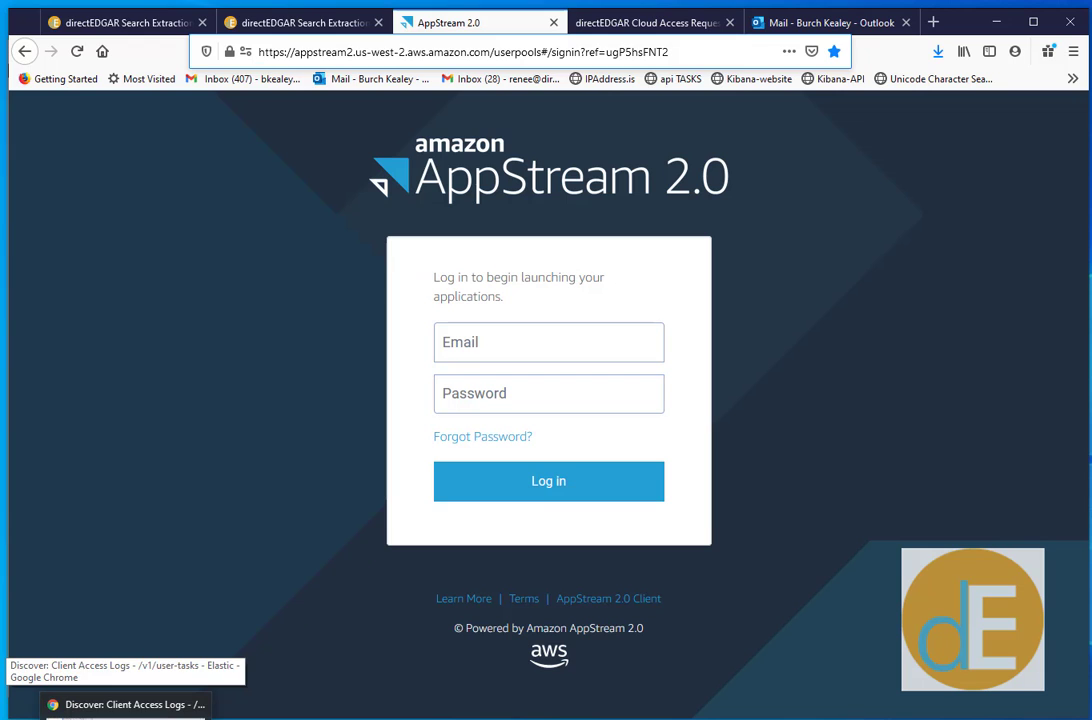
pyautogui.click(97, 719)
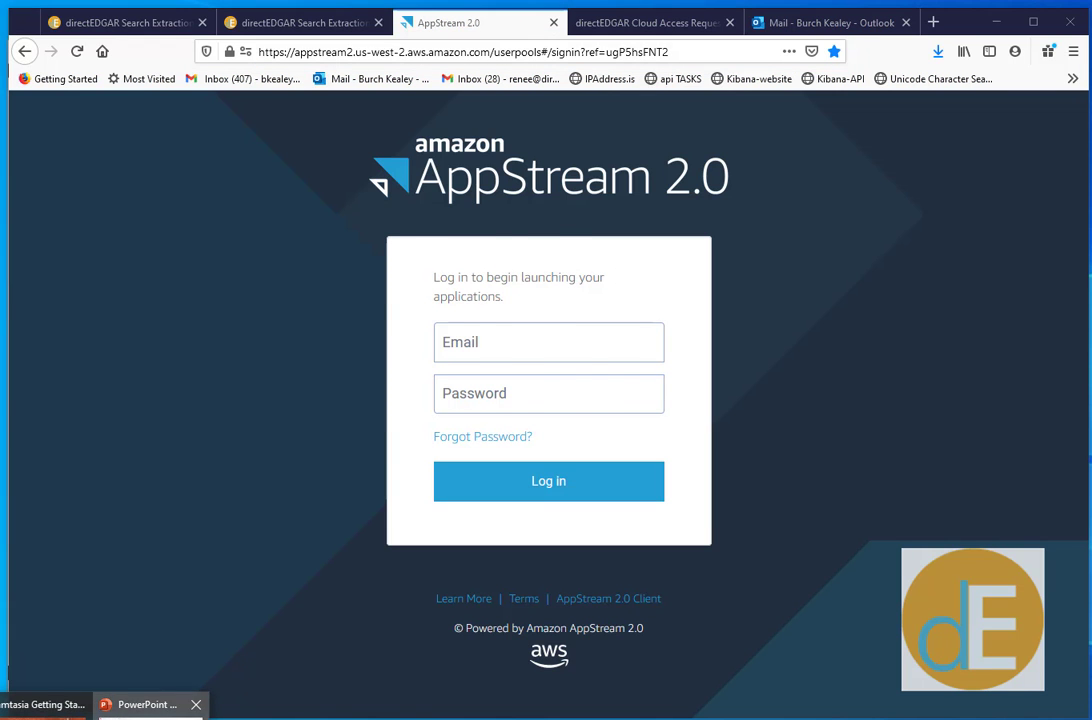
pyautogui.click(150, 712)
pyautogui.click(543, 372)
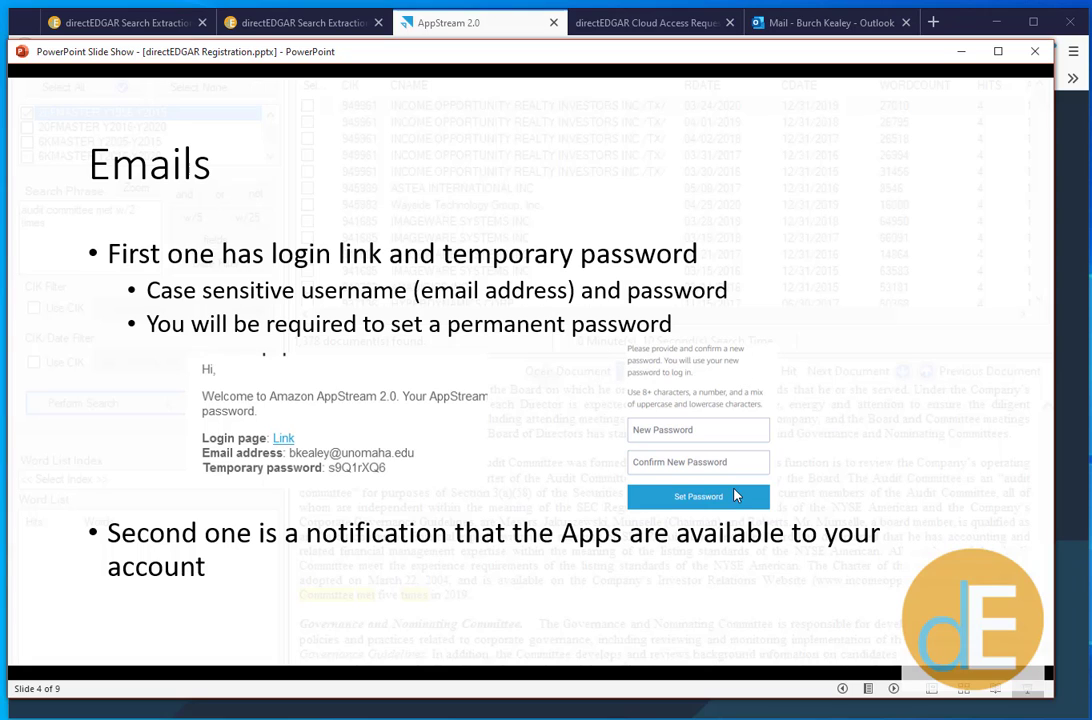
pyautogui.click(547, 341)
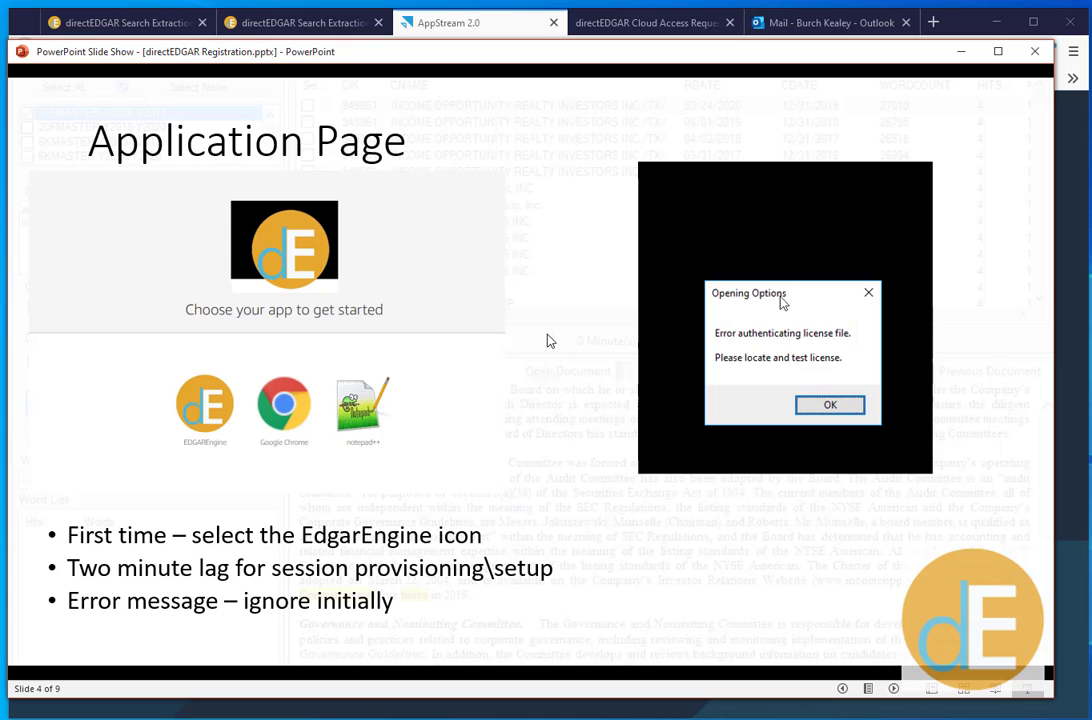
# - Look at the EDGAREngine streaming session and the AppStream app catalog, then return to the PowerPoint slide show
pyautogui.click(110, 24)
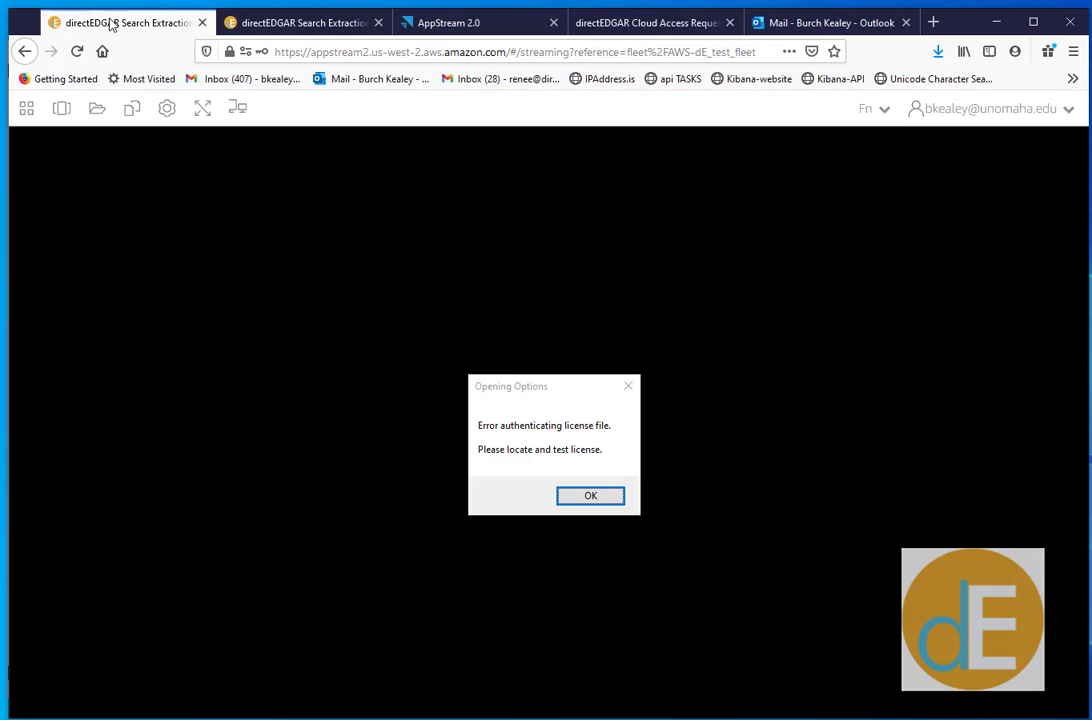
pyautogui.click(276, 25)
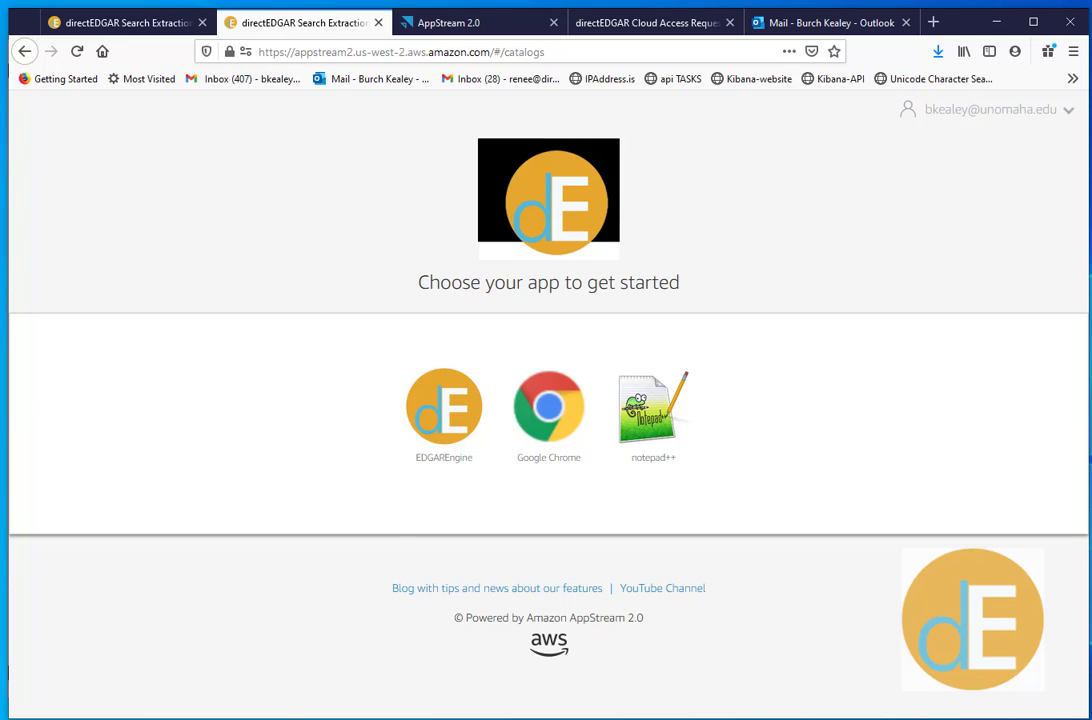
pyautogui.moveTo(126, 719)
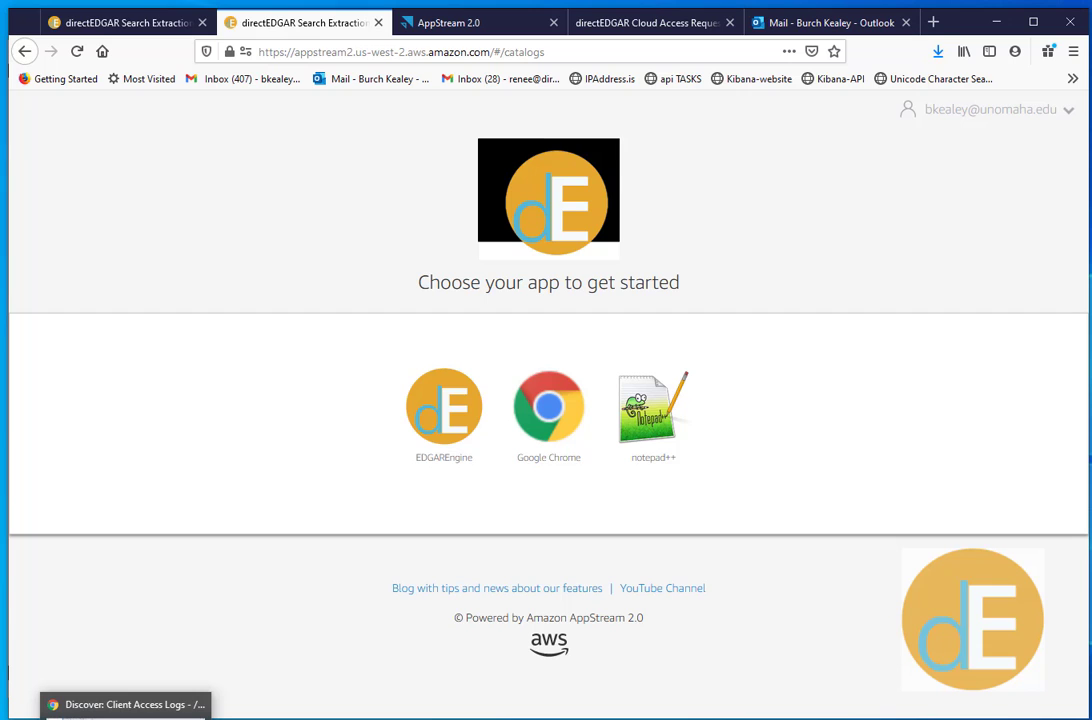
pyautogui.moveTo(87, 719)
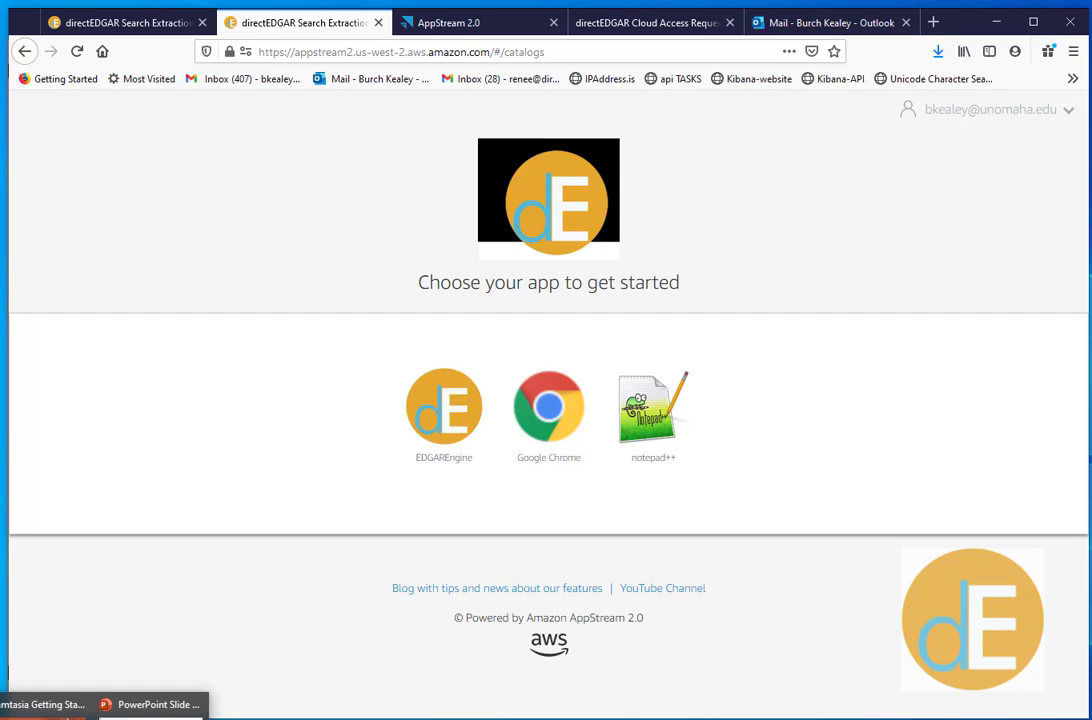
pyautogui.click(155, 704)
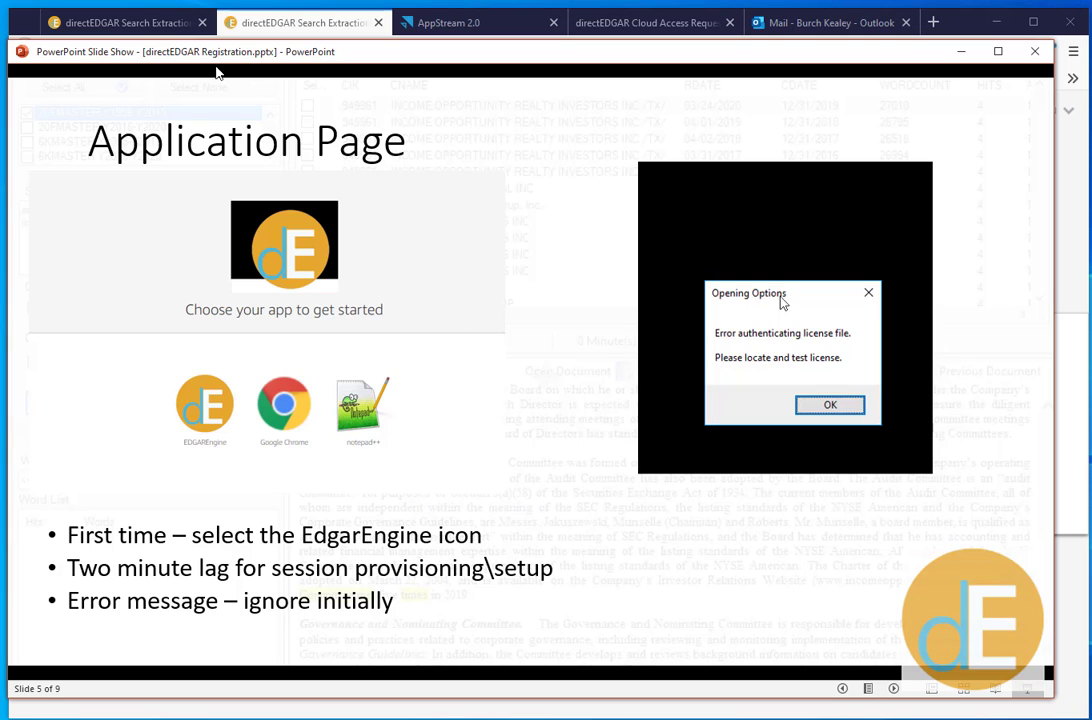
# - Return to the EDGAREngine streaming session in the browser and open the Temporary Files folder in My Files
pyautogui.click(166, 34)
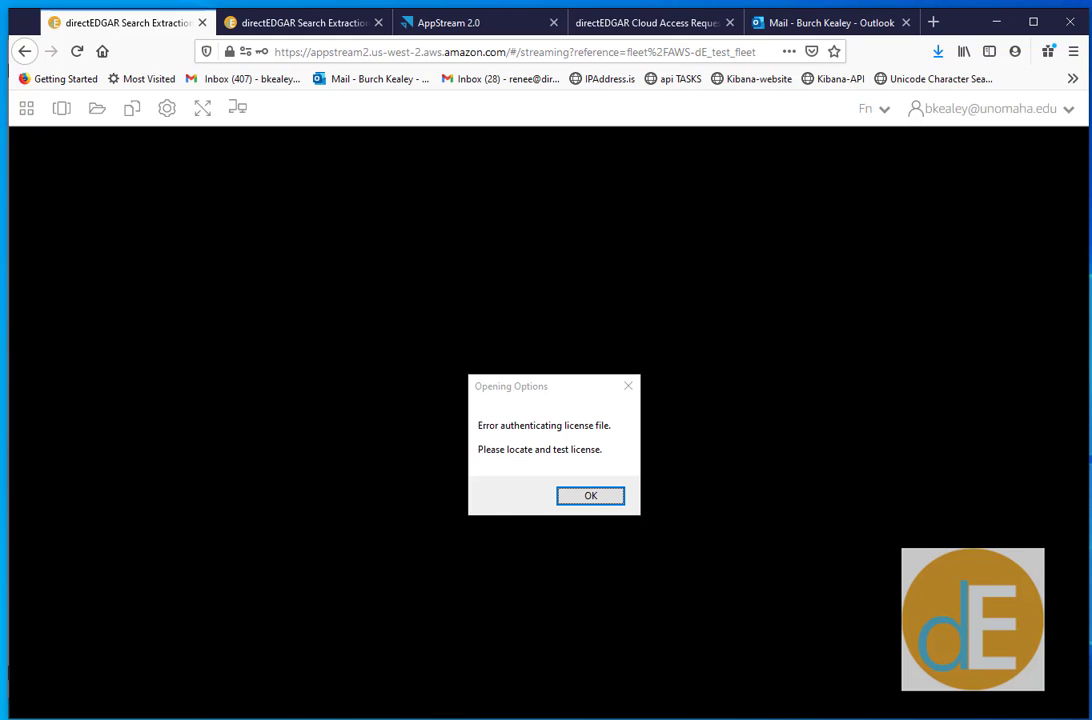
pyautogui.moveTo(385, 280); pyautogui.dragTo(780, 202)
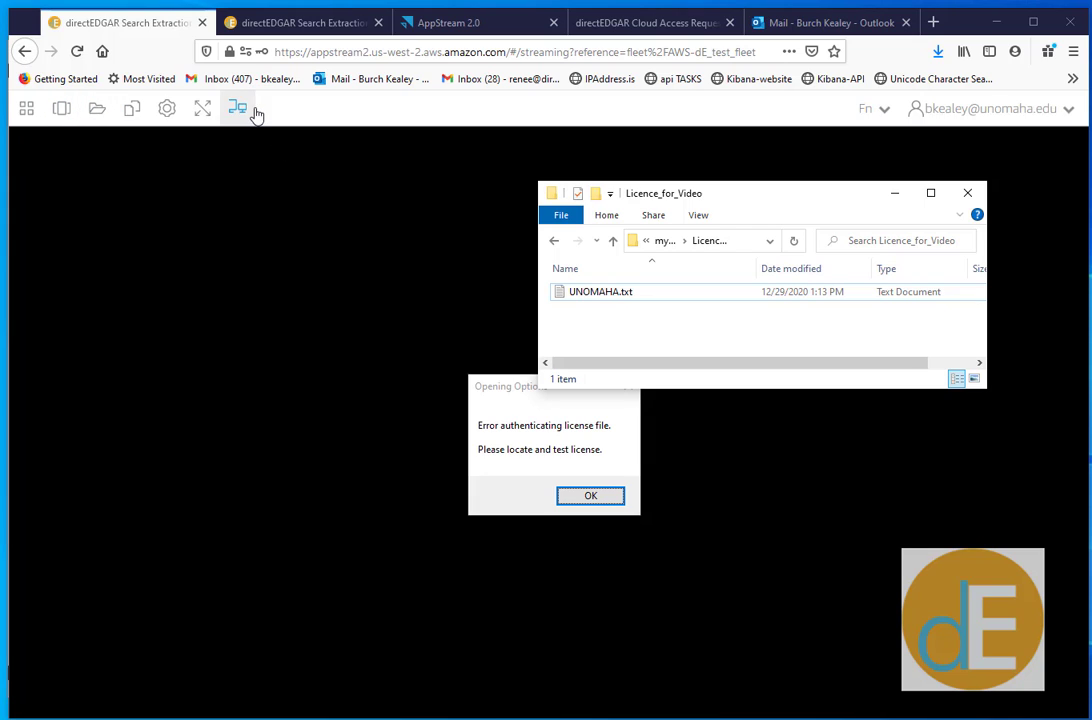
pyautogui.click(96, 111)
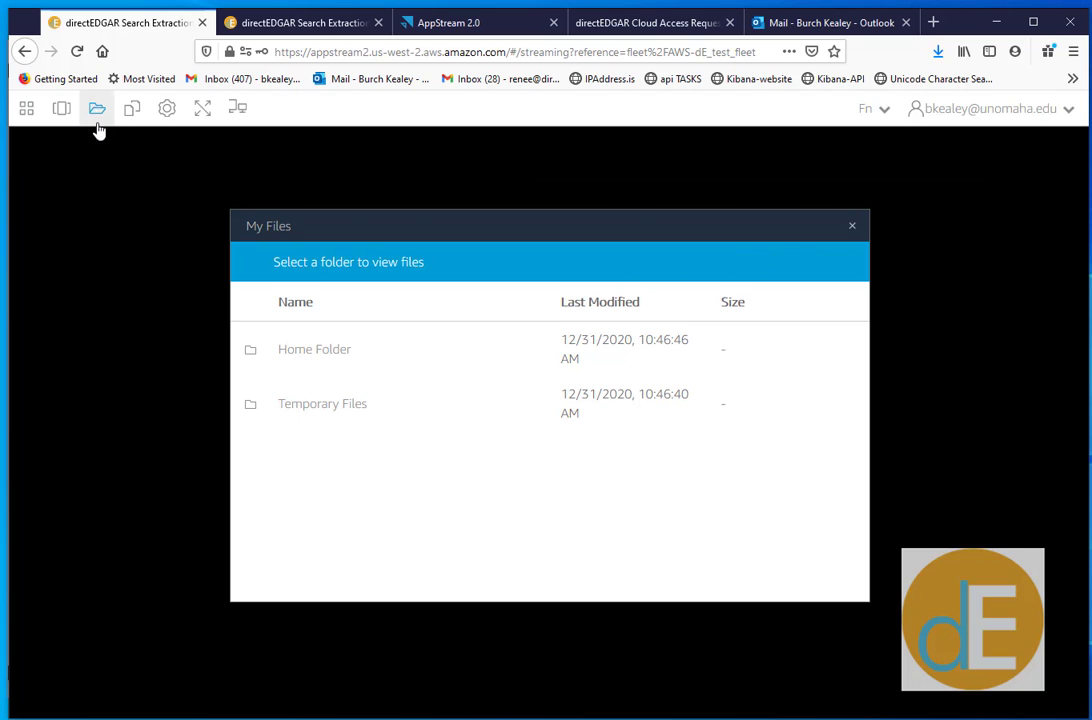
pyautogui.moveTo(513, 232); pyautogui.dragTo(420, 170)
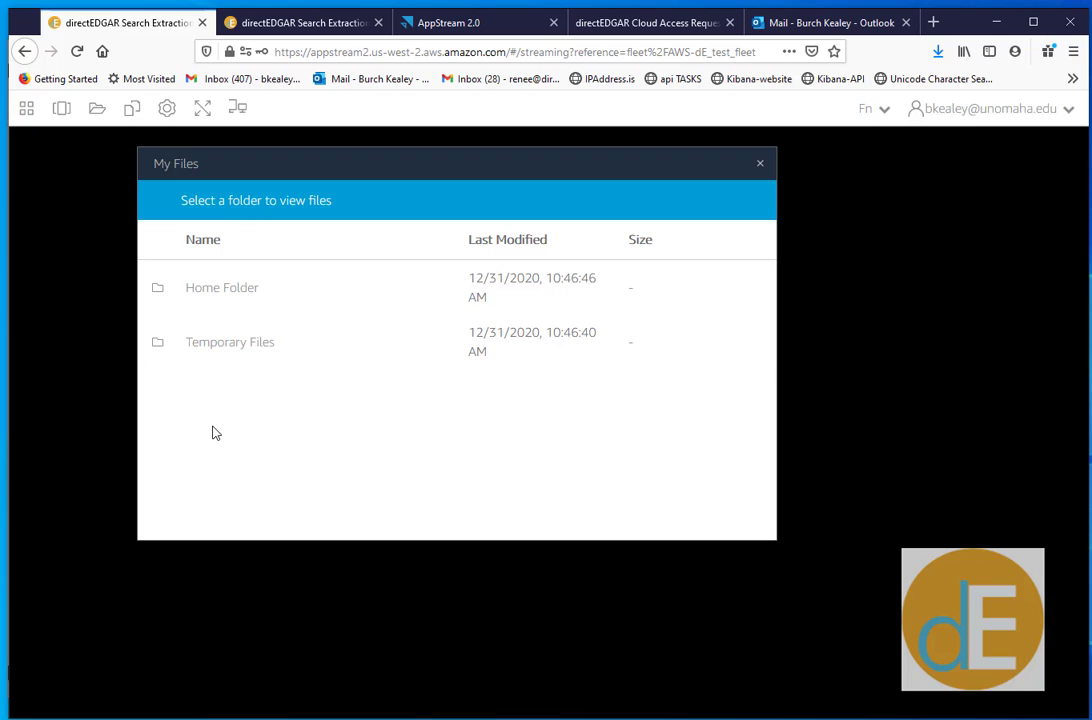
pyautogui.click(263, 345)
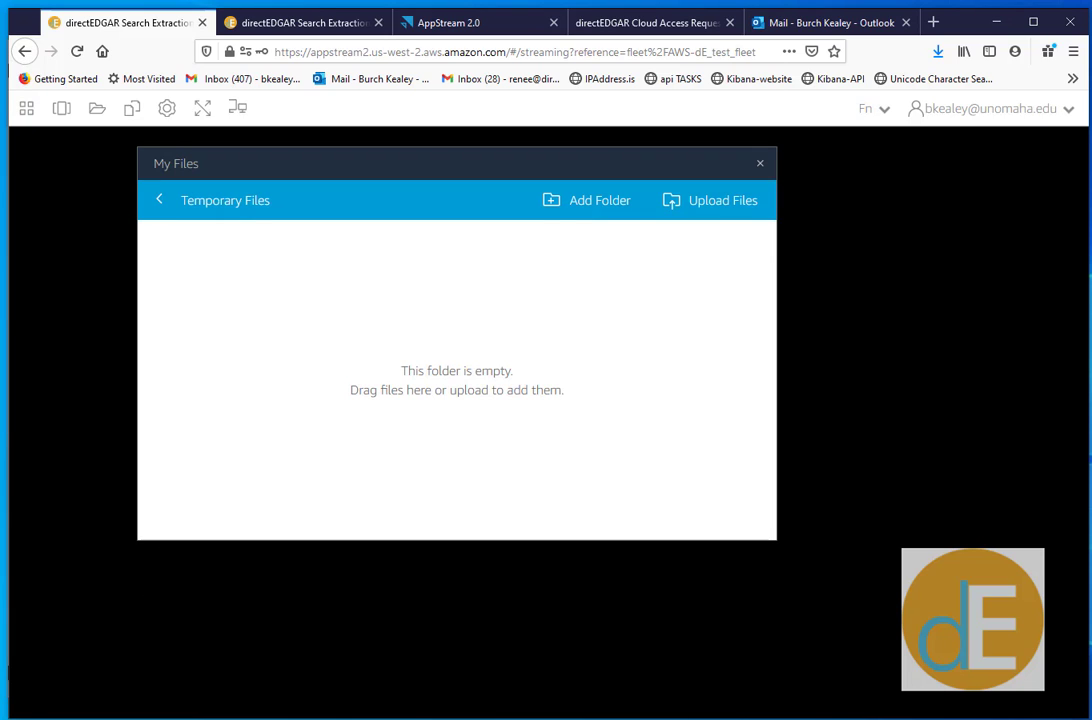
# - Upload UNOMAHA.txt from the local Licence_for_Video folder to the session's Temporary Files folder and close My Files
pyautogui.hotkey('alt', 'Tab')
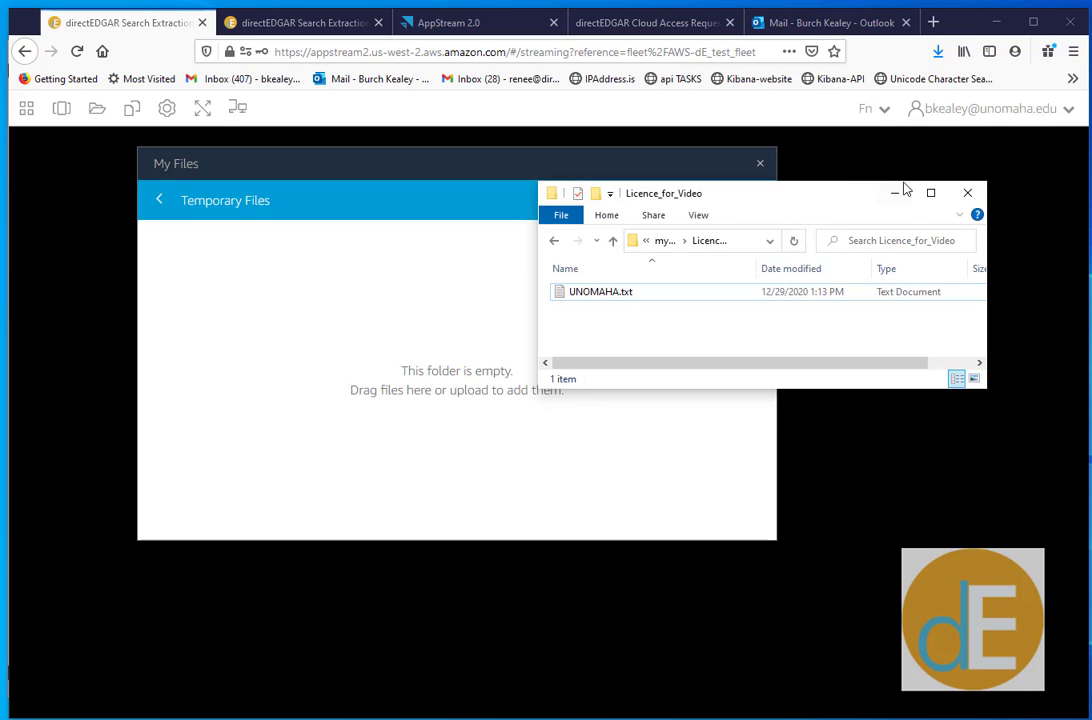
pyautogui.moveTo(767, 199); pyautogui.dragTo(912, 148)
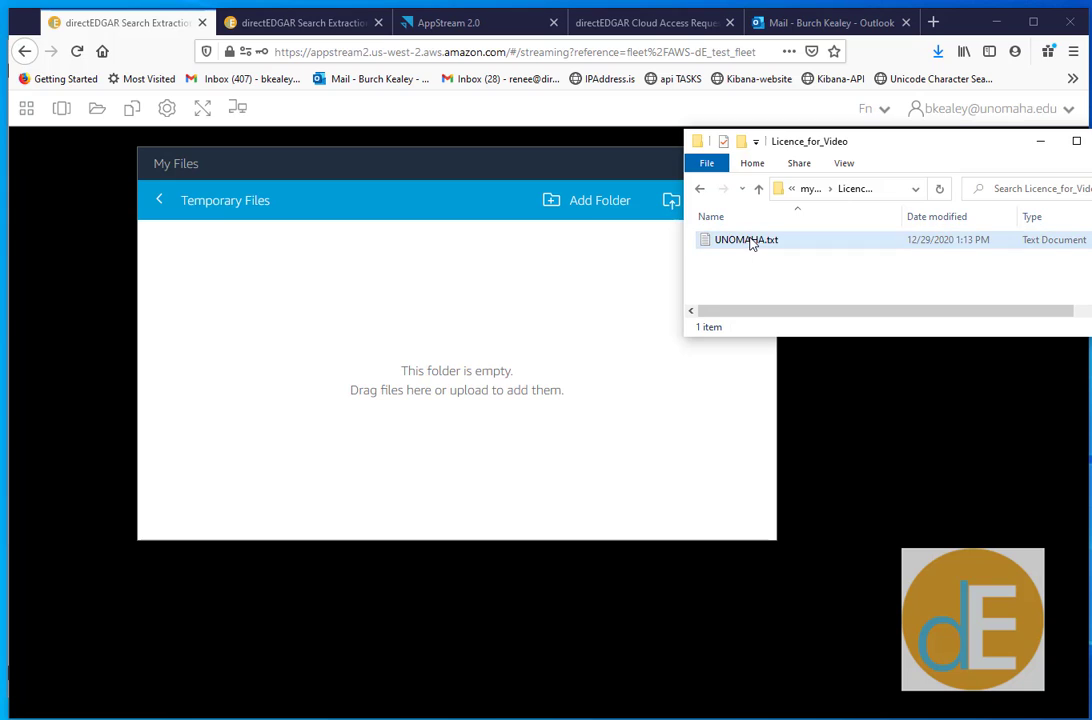
pyautogui.moveTo(751, 244); pyautogui.dragTo(406, 400)
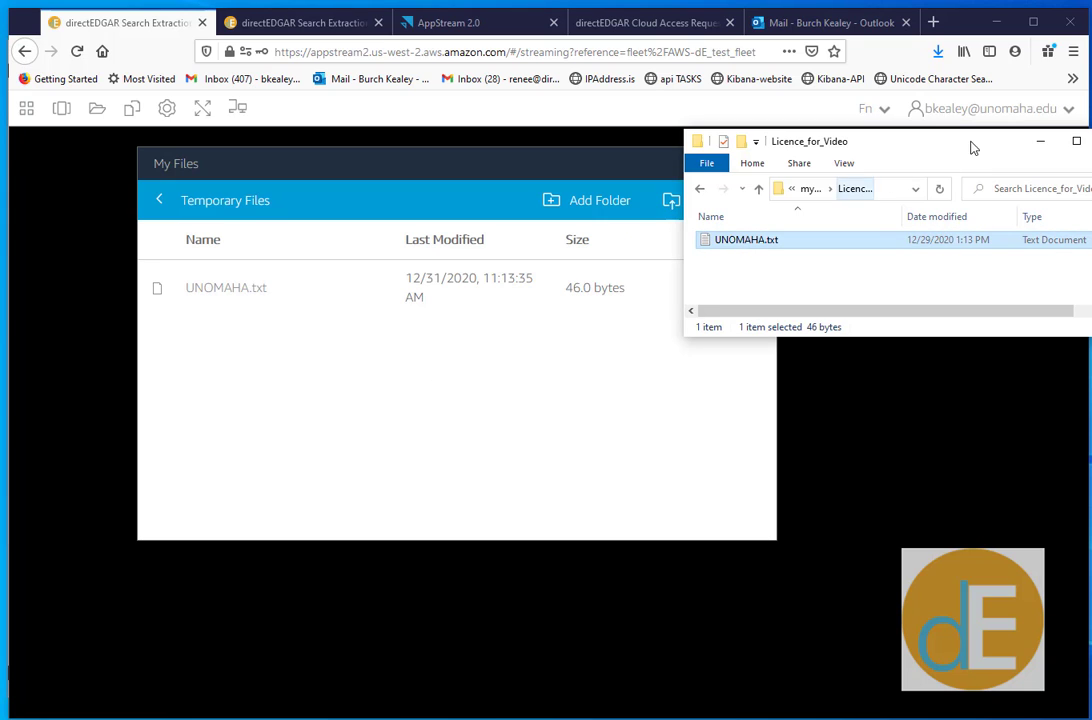
pyautogui.moveTo(972, 145); pyautogui.dragTo(0, 163)
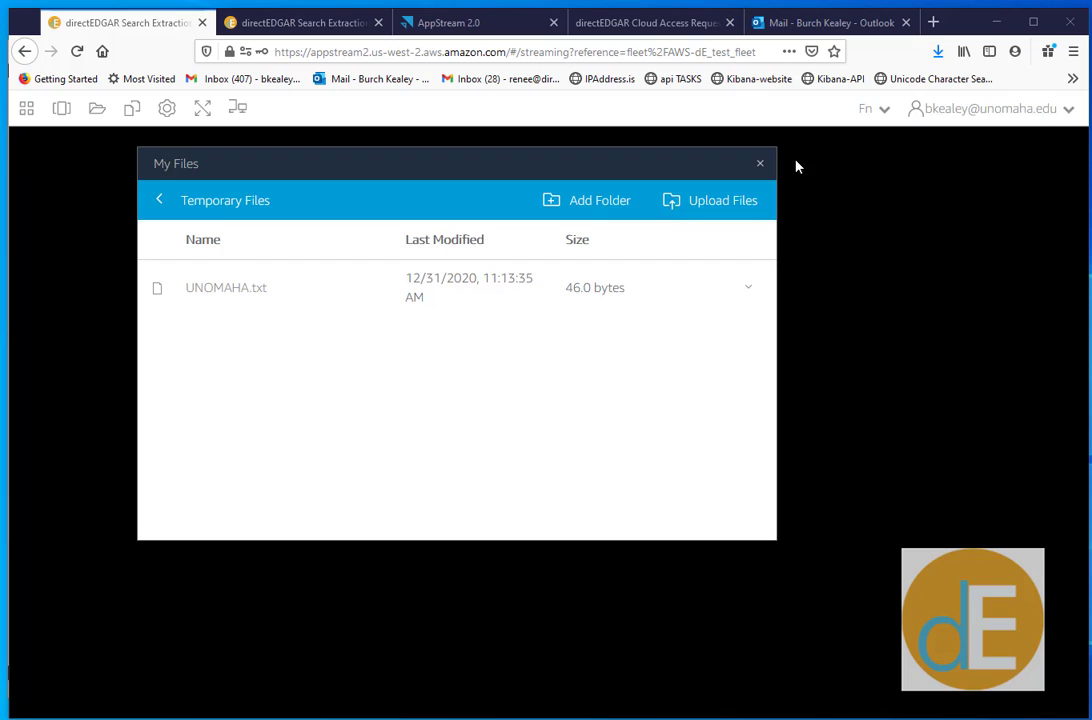
pyautogui.click(760, 167)
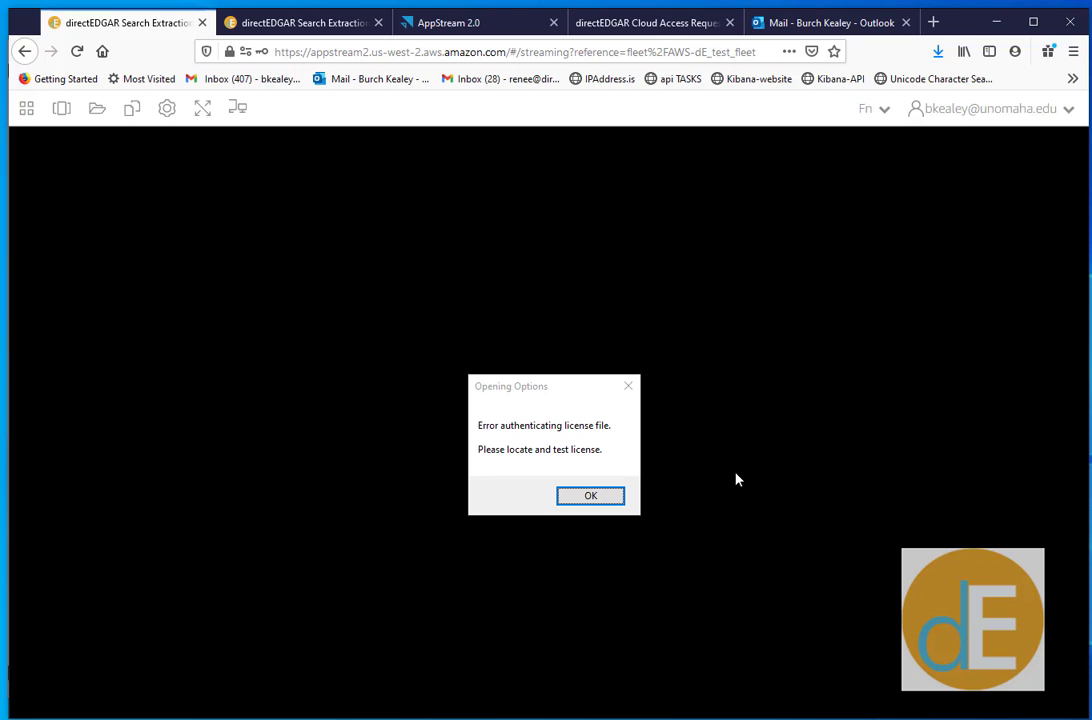
# - In License Maintenance, load UNOMAHA.txt from Temporary Files as the license file, test it and accept the options
pyautogui.click(598, 499)
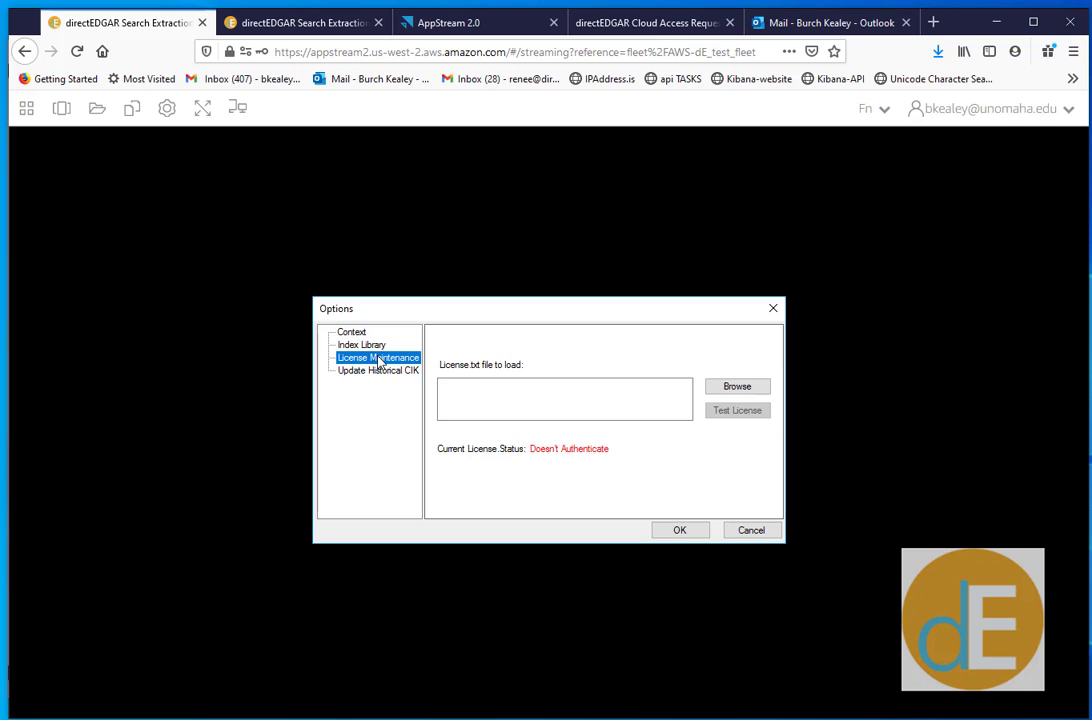
pyautogui.click(740, 388)
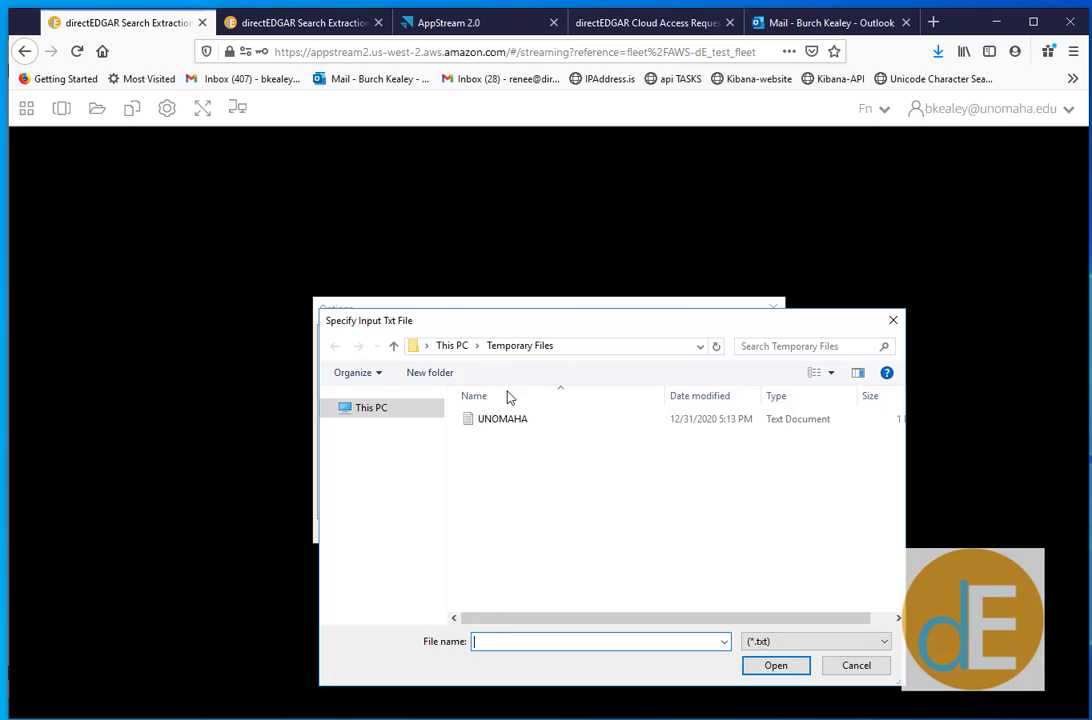
pyautogui.click(491, 424)
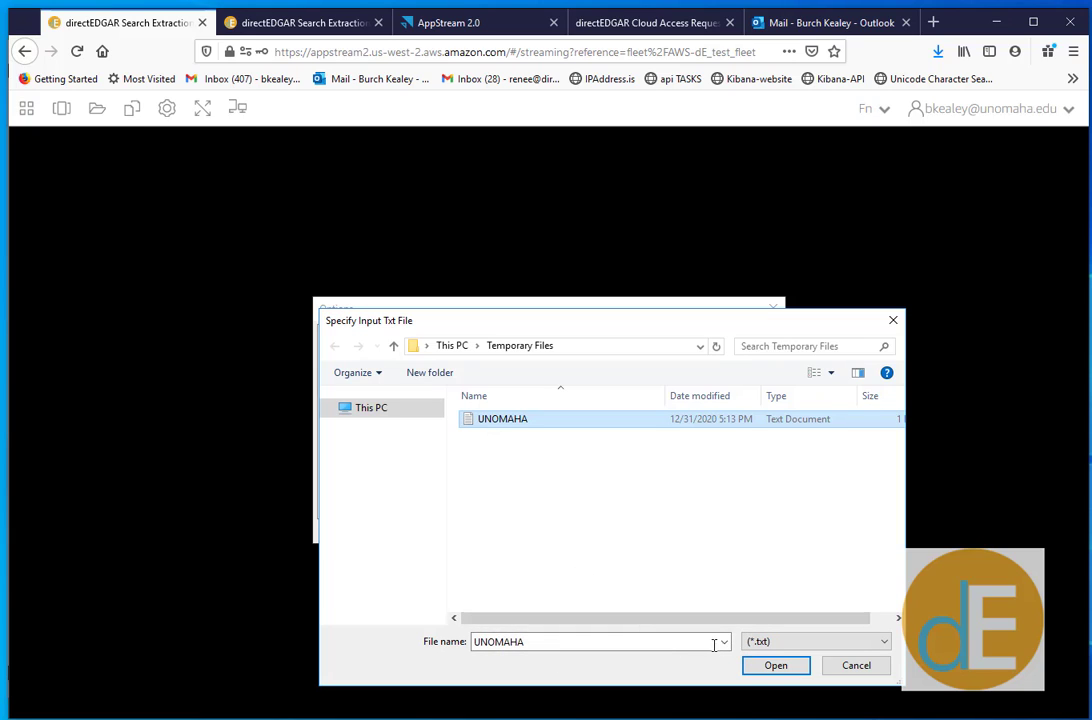
pyautogui.click(773, 666)
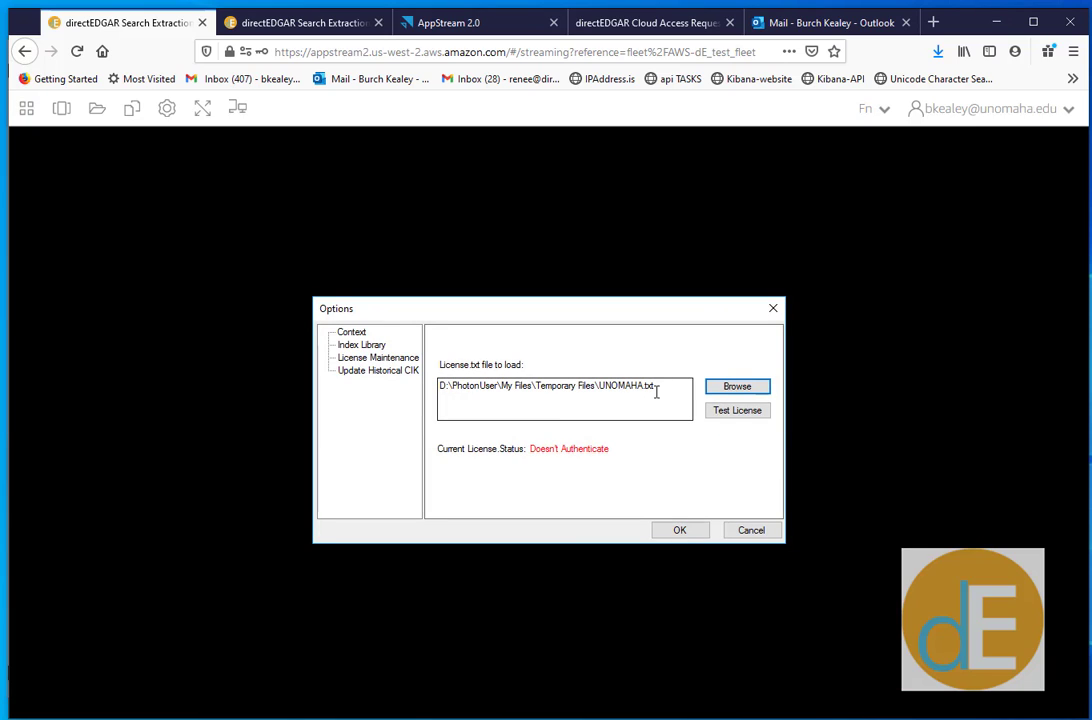
pyautogui.click(731, 416)
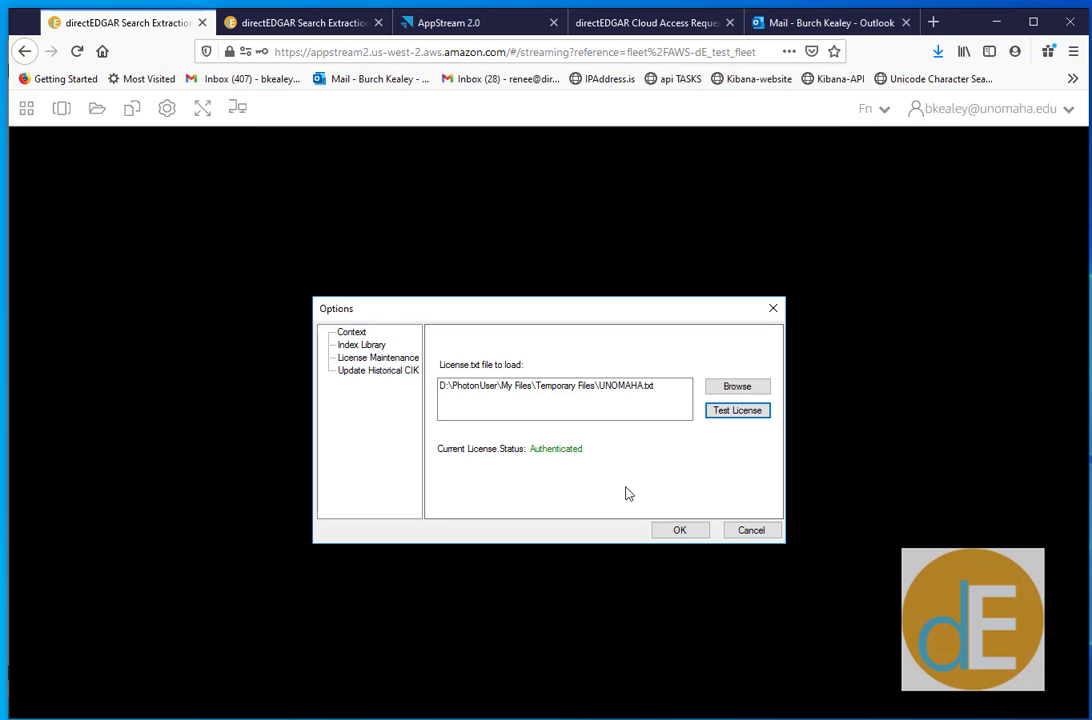
pyautogui.click(677, 530)
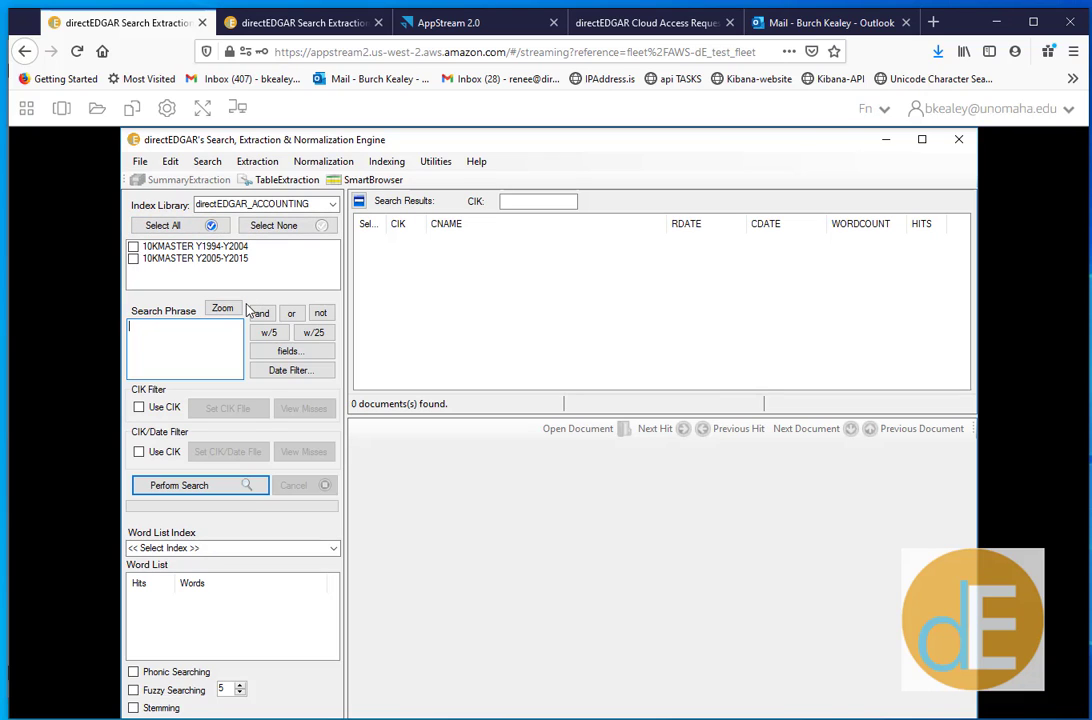
# - Switch to the PowerPoint slide show and advance it to the Update Index Library slide
pyautogui.click(162, 363)
pyautogui.moveTo(108, 718)
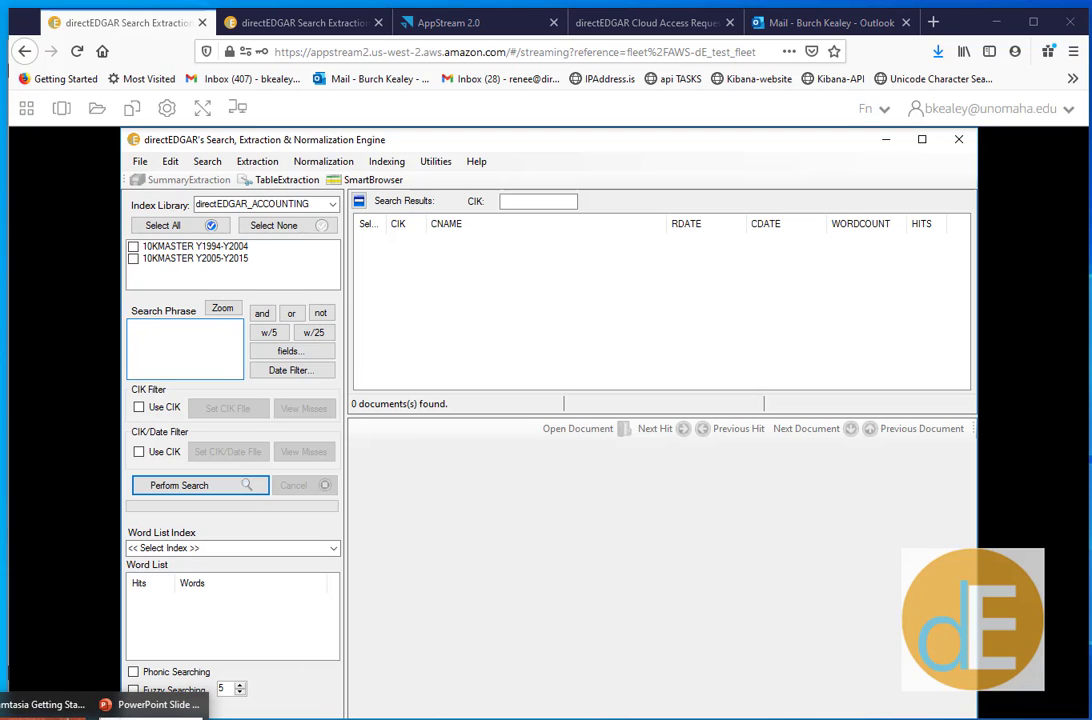
pyautogui.click(150, 705)
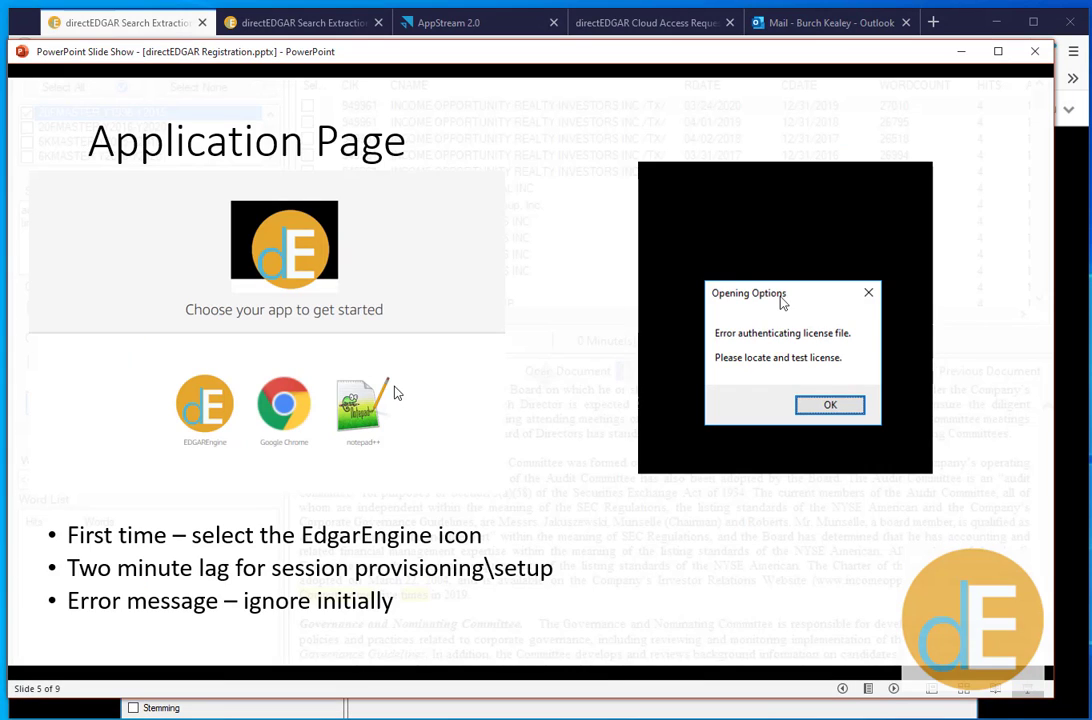
pyautogui.click(397, 393)
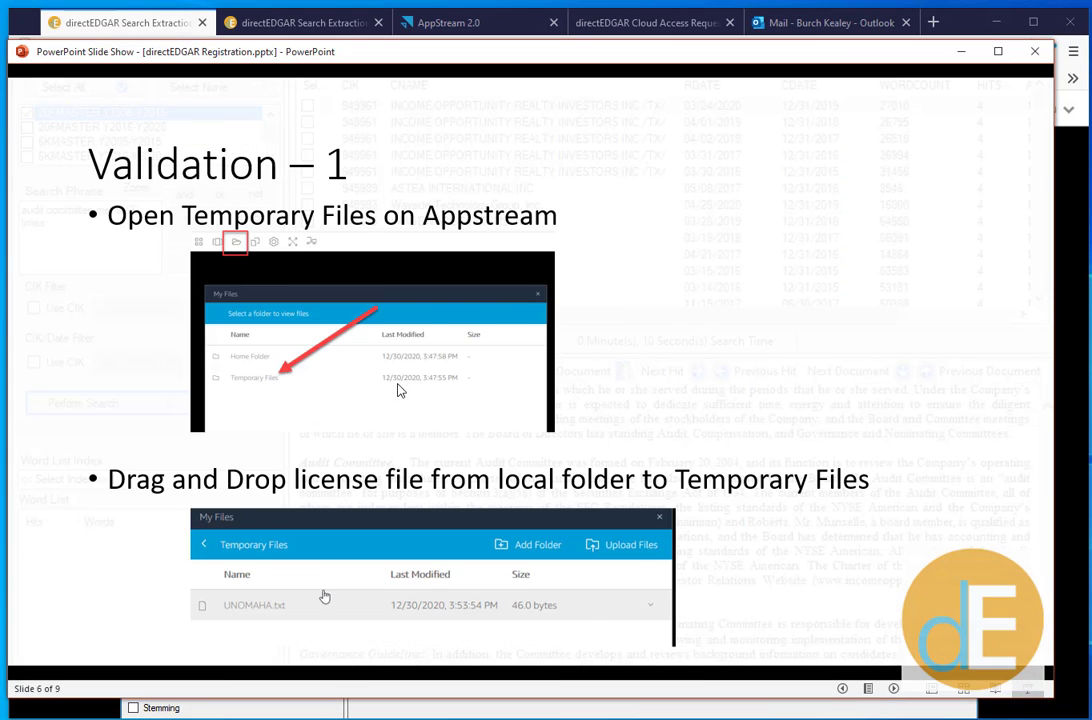
pyautogui.click(397, 390)
pyautogui.click(392, 396)
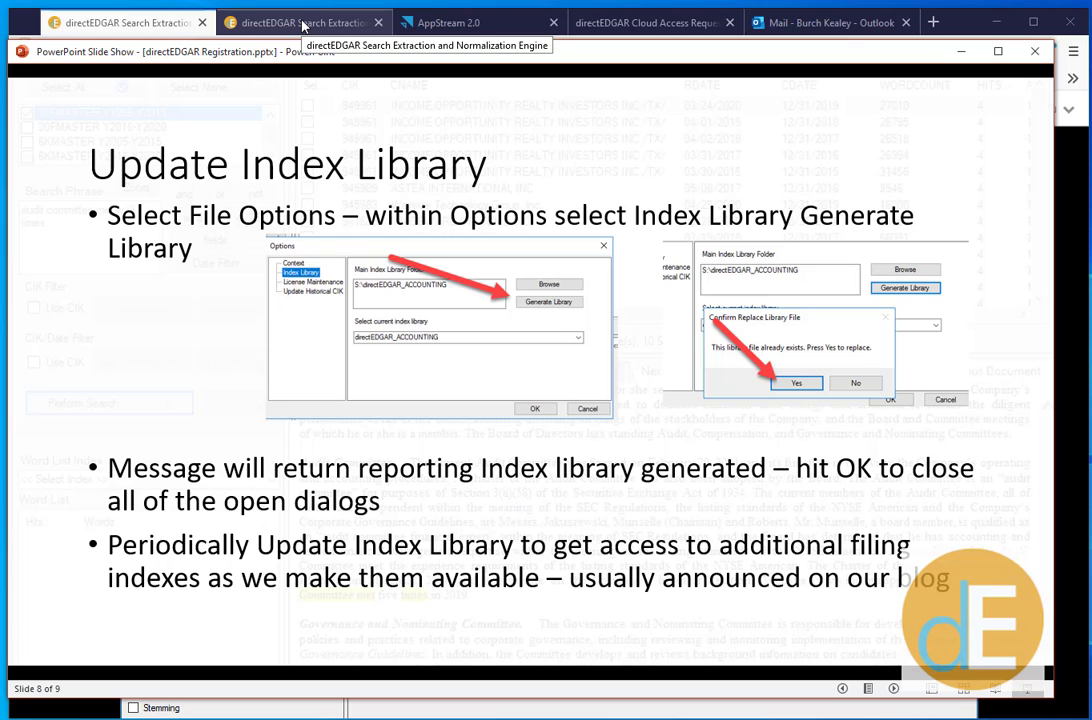
# - Back in the browser's EDGAREngine session, regenerate the index library for S:\directEDGAR_ACCOUNTING, replacing the existing library file, and accept the options
pyautogui.click(112, 20)
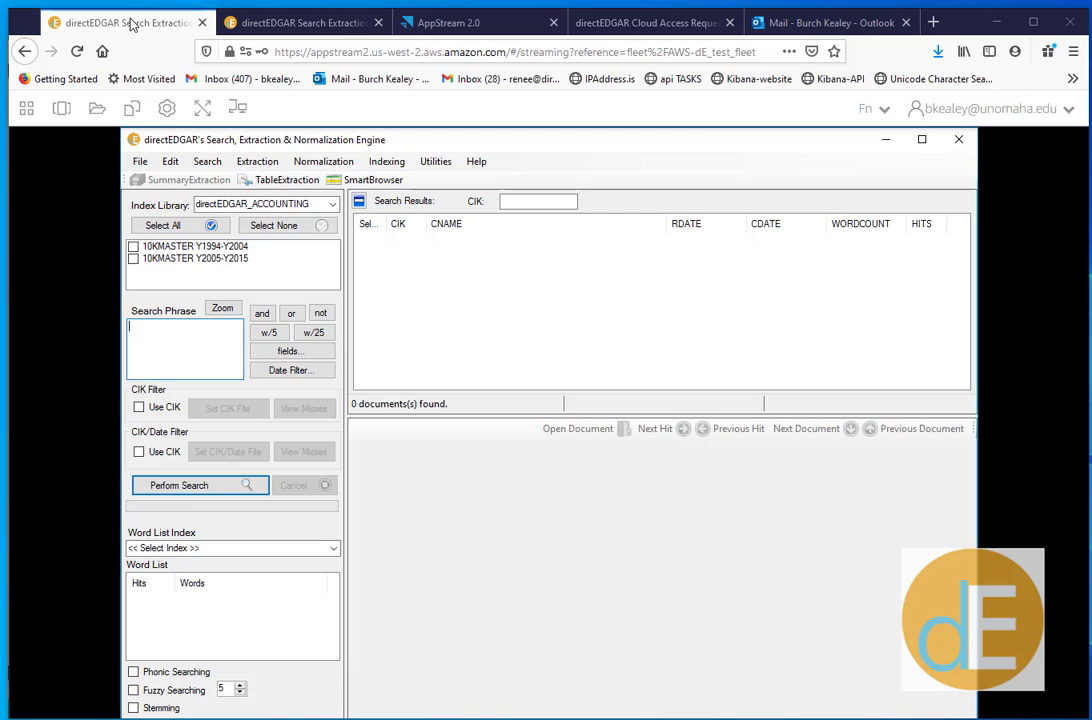
pyautogui.click(140, 162)
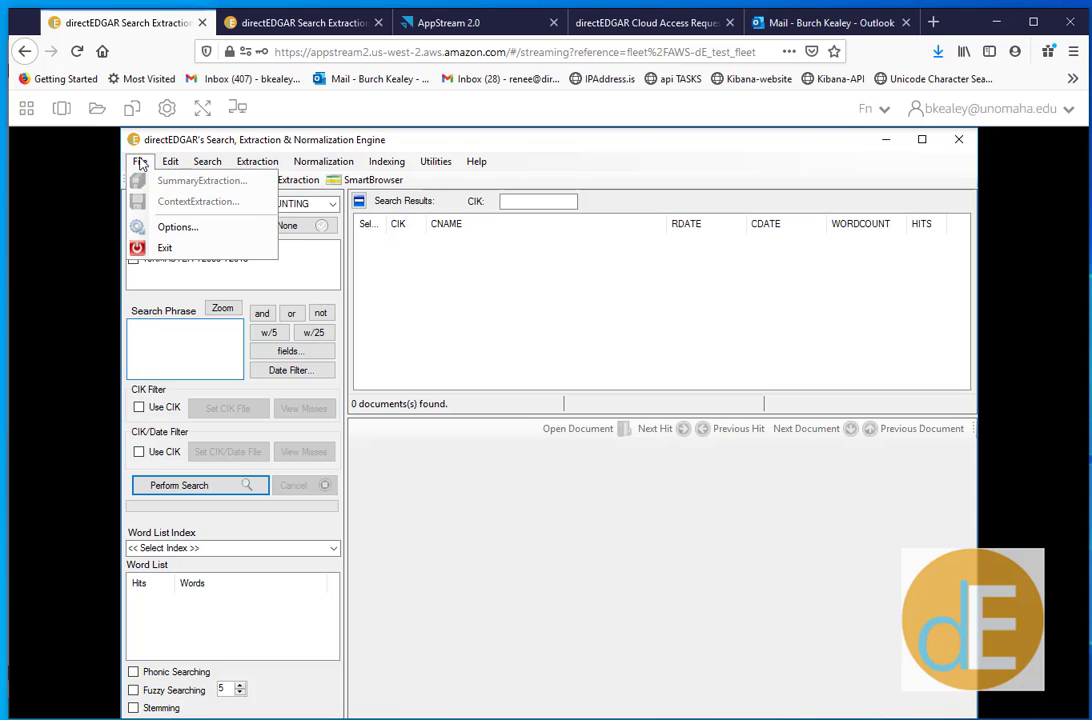
pyautogui.click(178, 227)
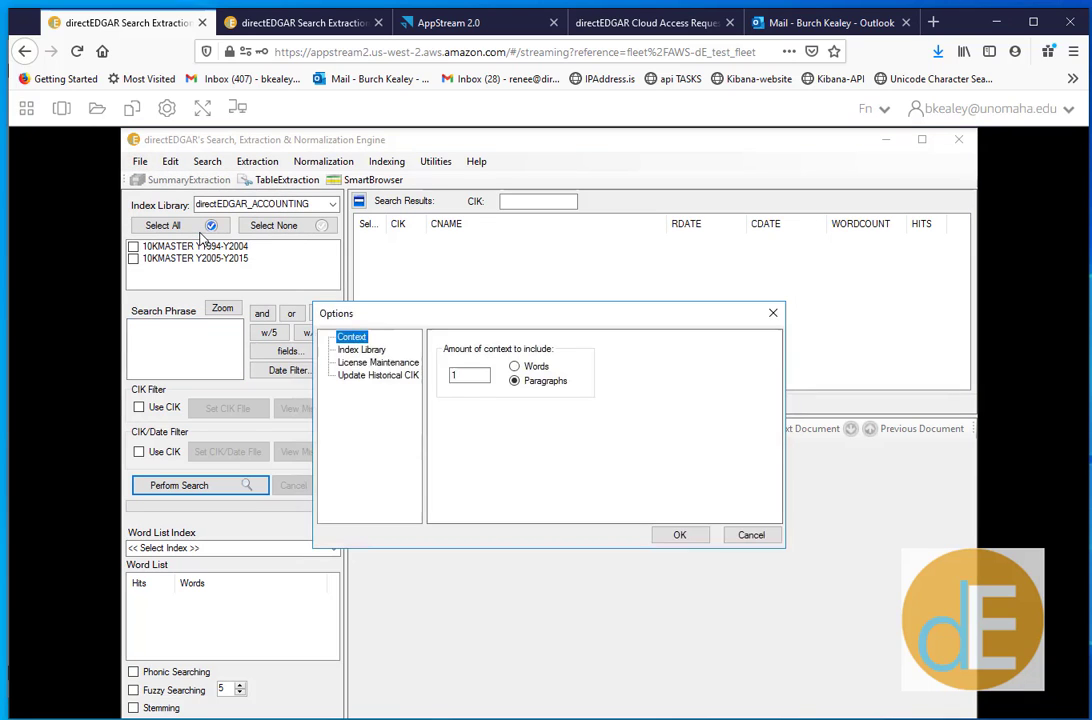
pyautogui.click(364, 349)
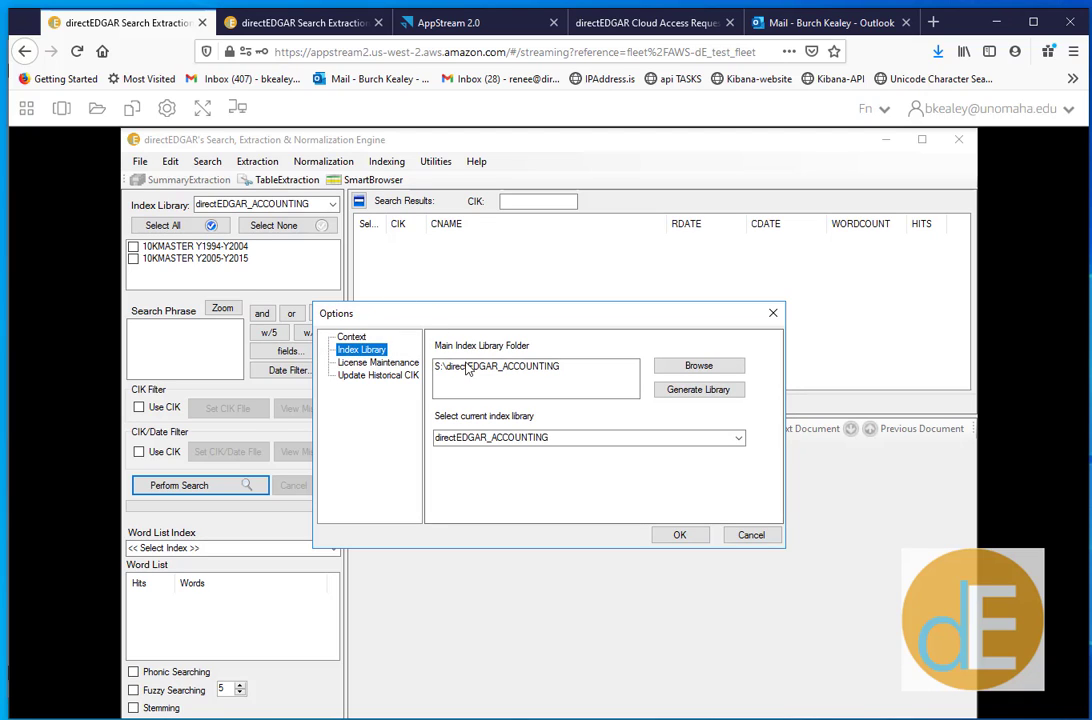
pyautogui.click(717, 392)
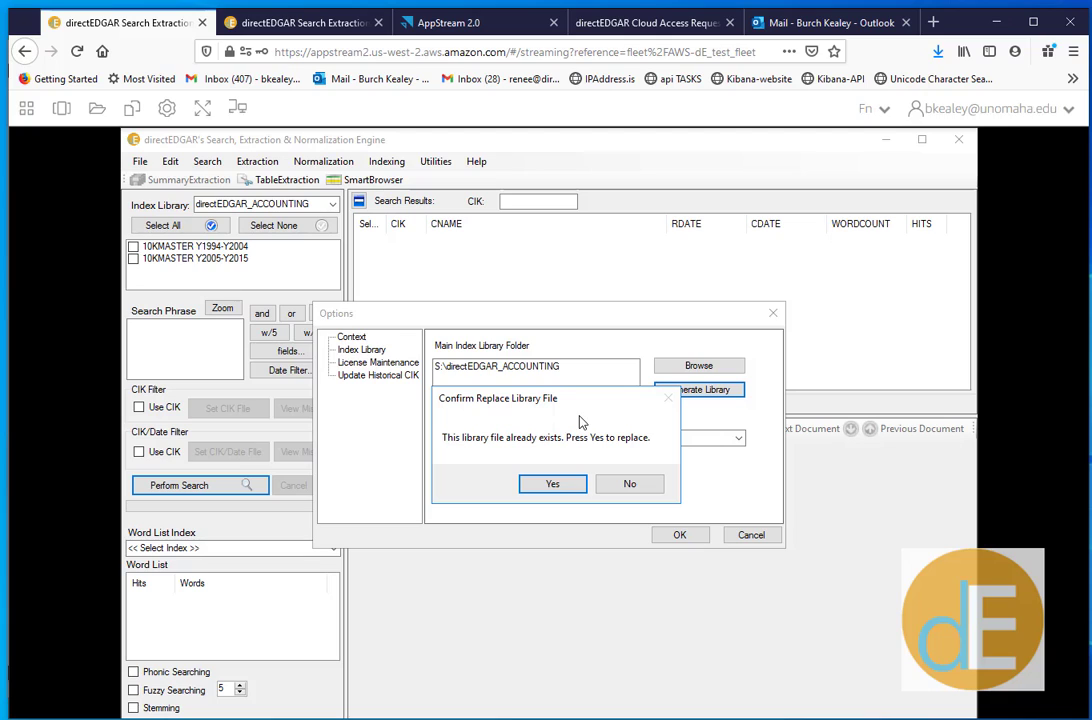
pyautogui.click(555, 485)
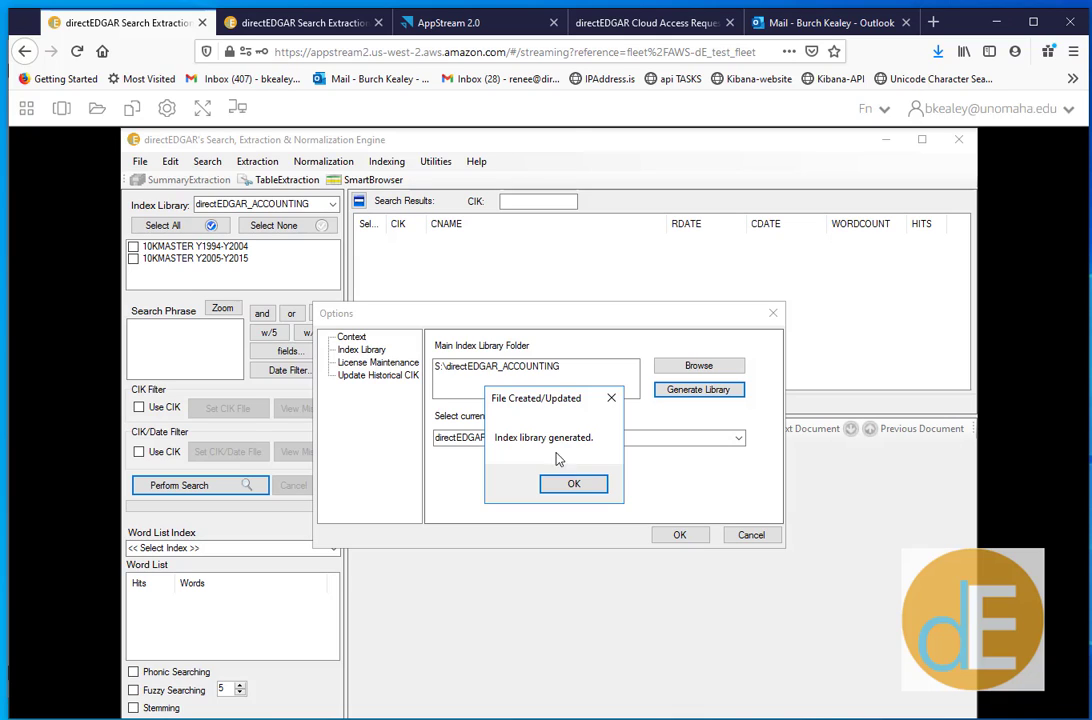
pyautogui.click(572, 484)
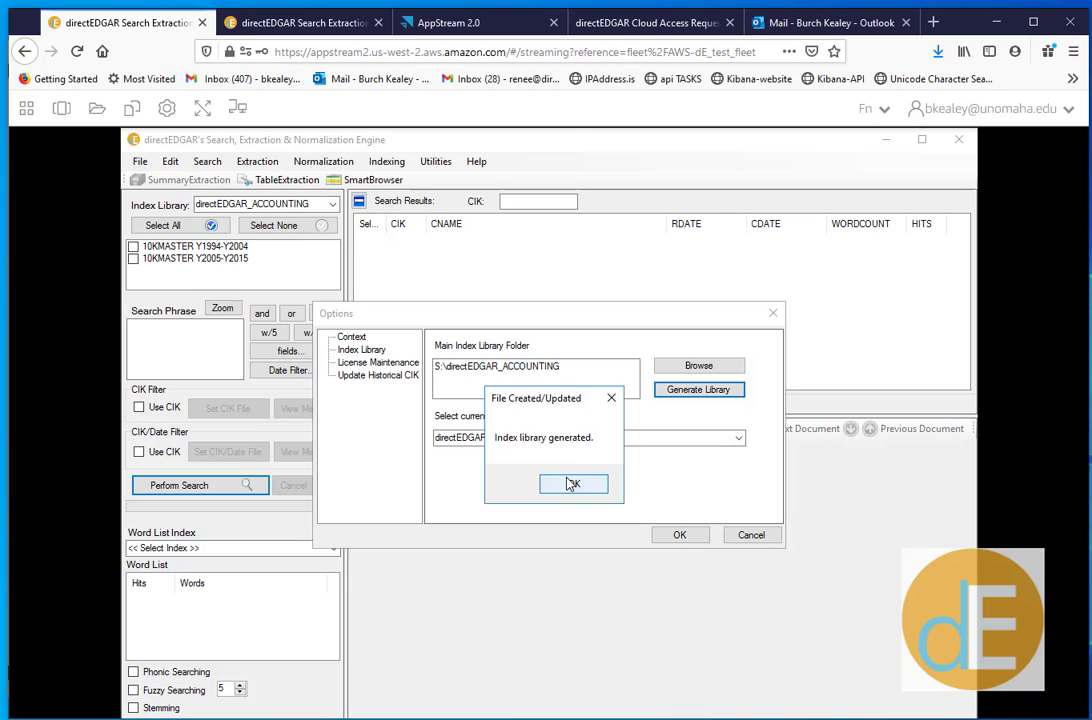
pyautogui.click(679, 536)
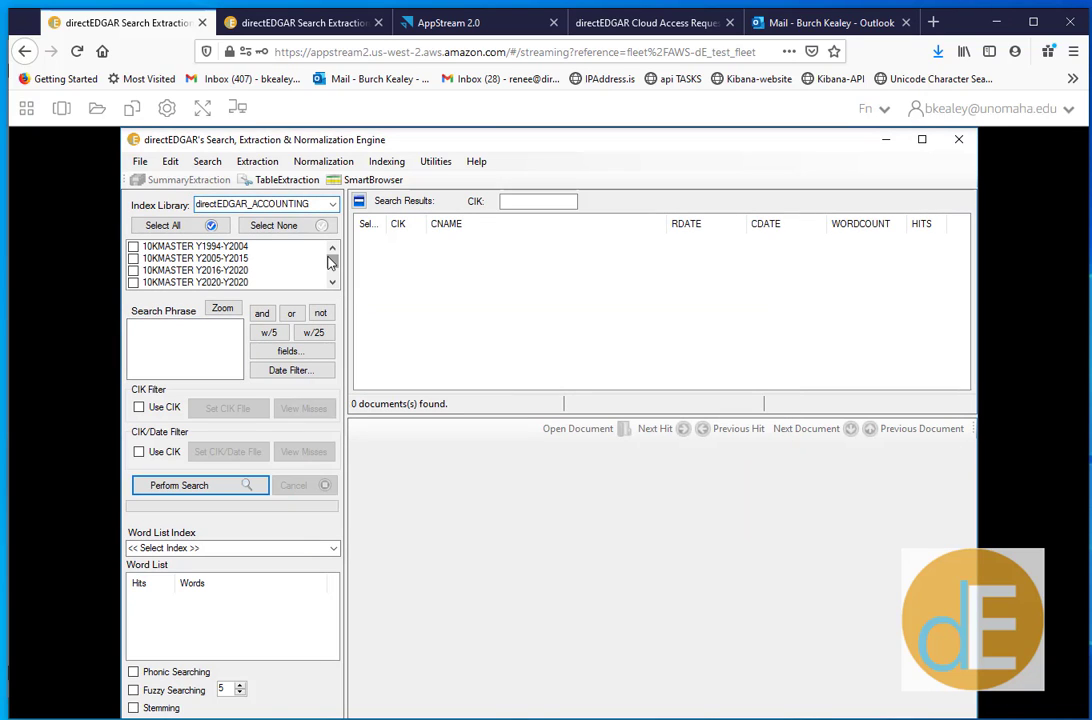
# - Look through the list of available indexes, then switch to the PowerPoint slide show and advance to the Support slide
pyautogui.scroll(-3, 332, 266)
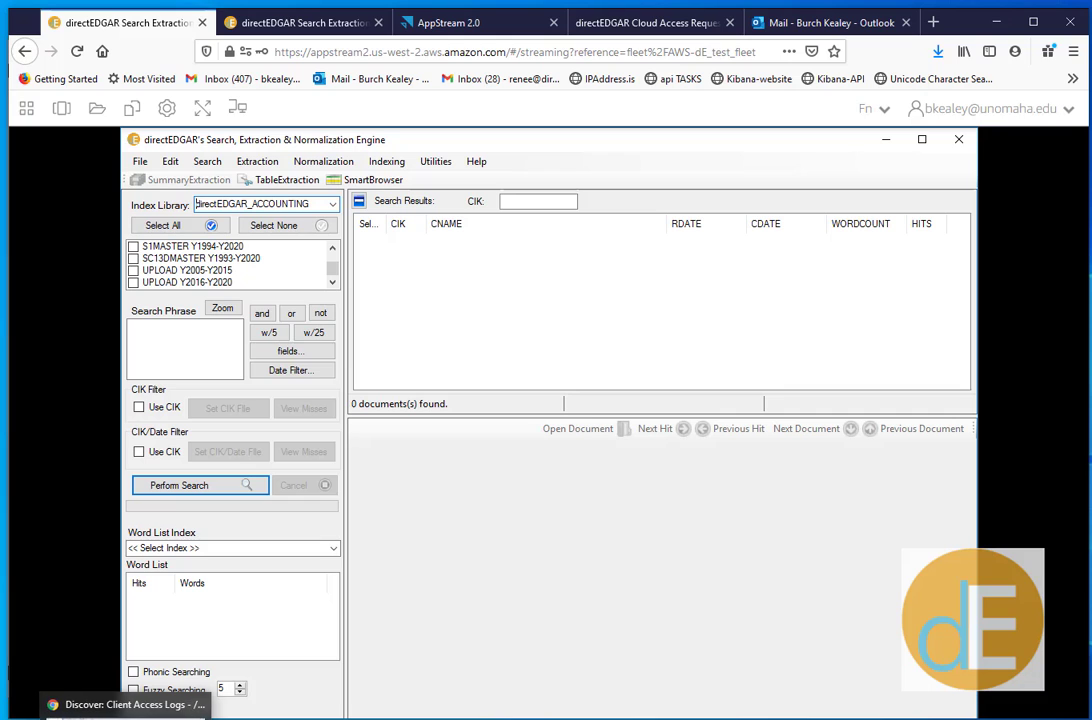
pyautogui.click(150, 704)
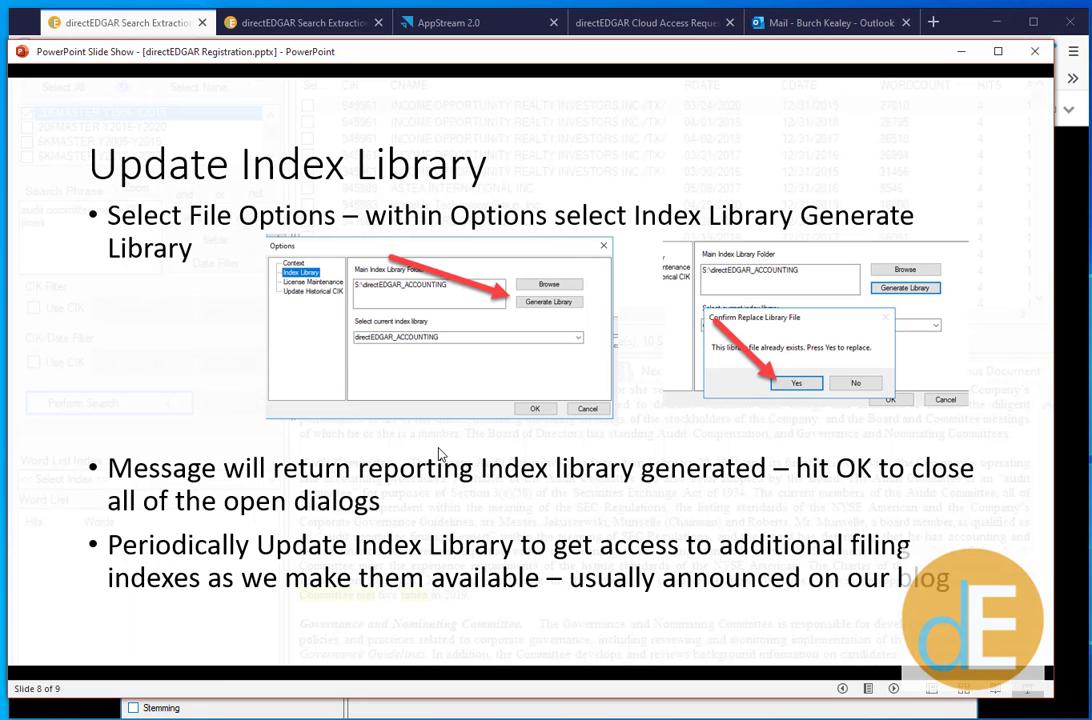
pyautogui.click(440, 455)
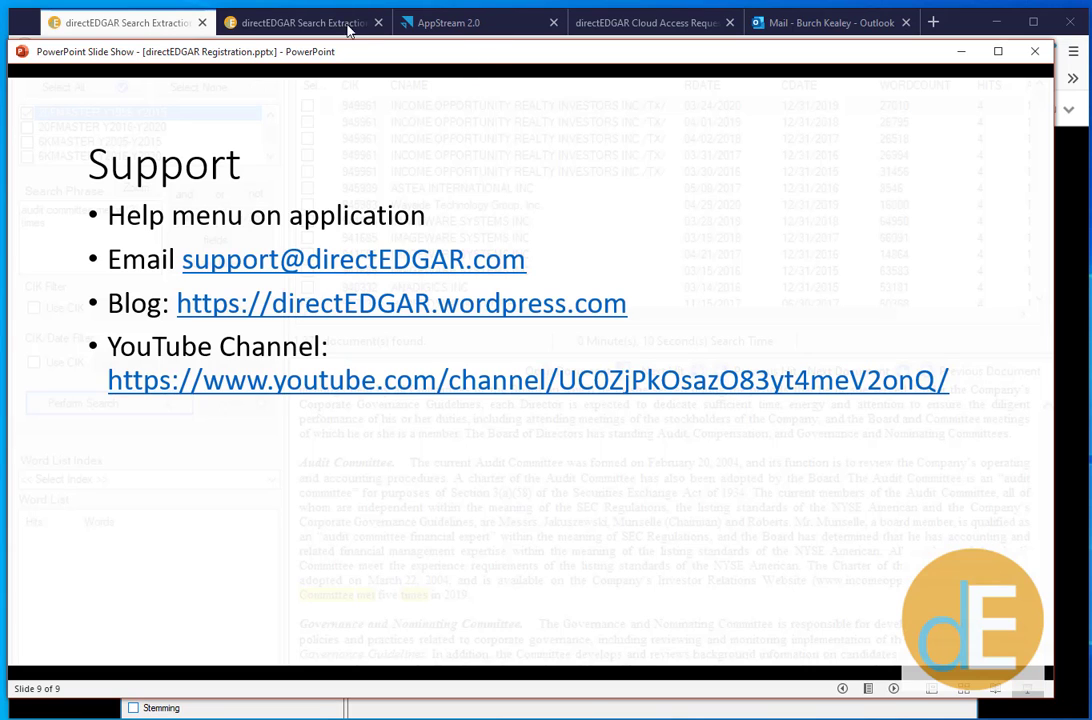
# - View the Welcome page of EDGAREngine's help in the browser session, close it and return to the PowerPoint Support slide
pyautogui.click(157, 26)
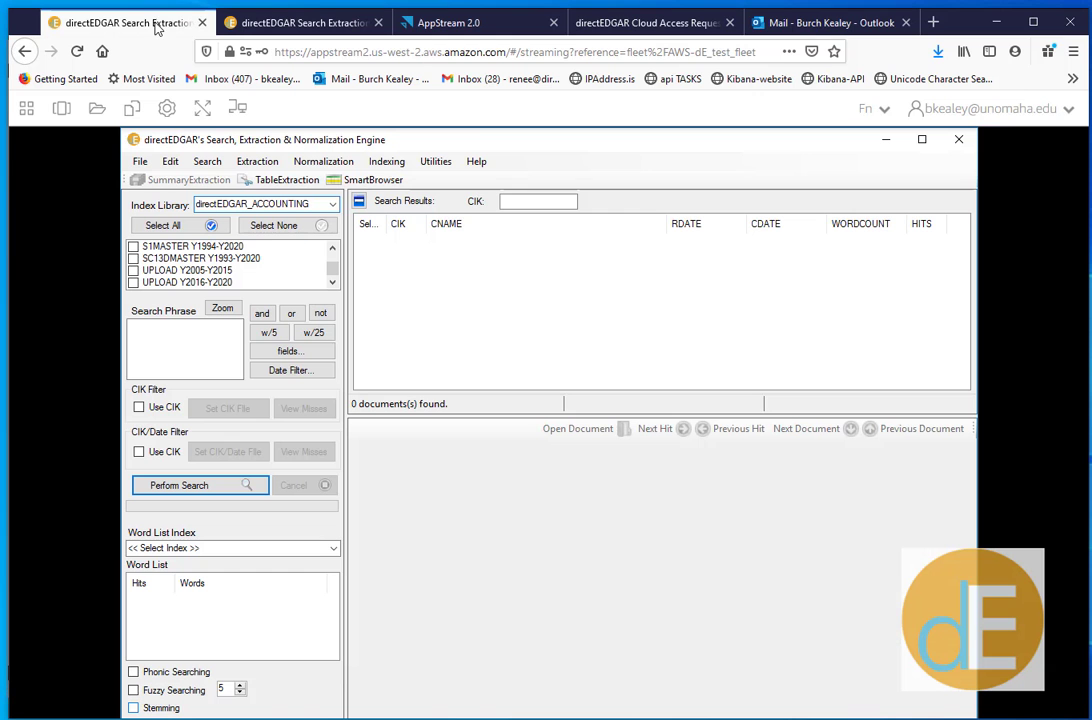
pyautogui.click(477, 163)
pyautogui.click(509, 183)
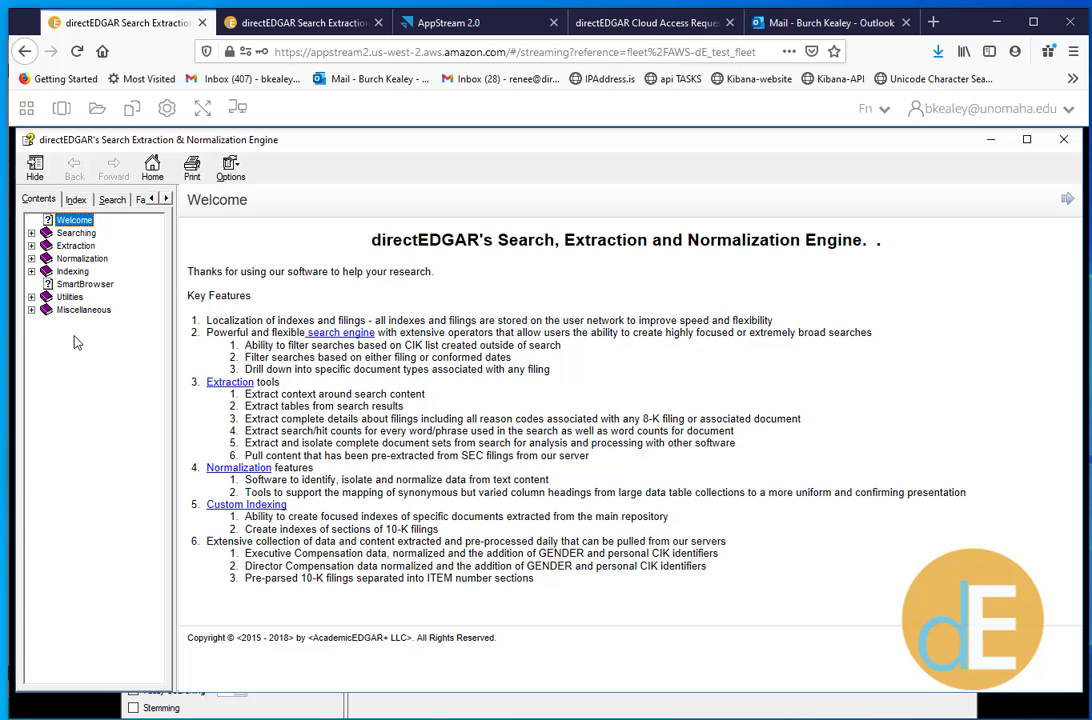
pyautogui.click(1066, 144)
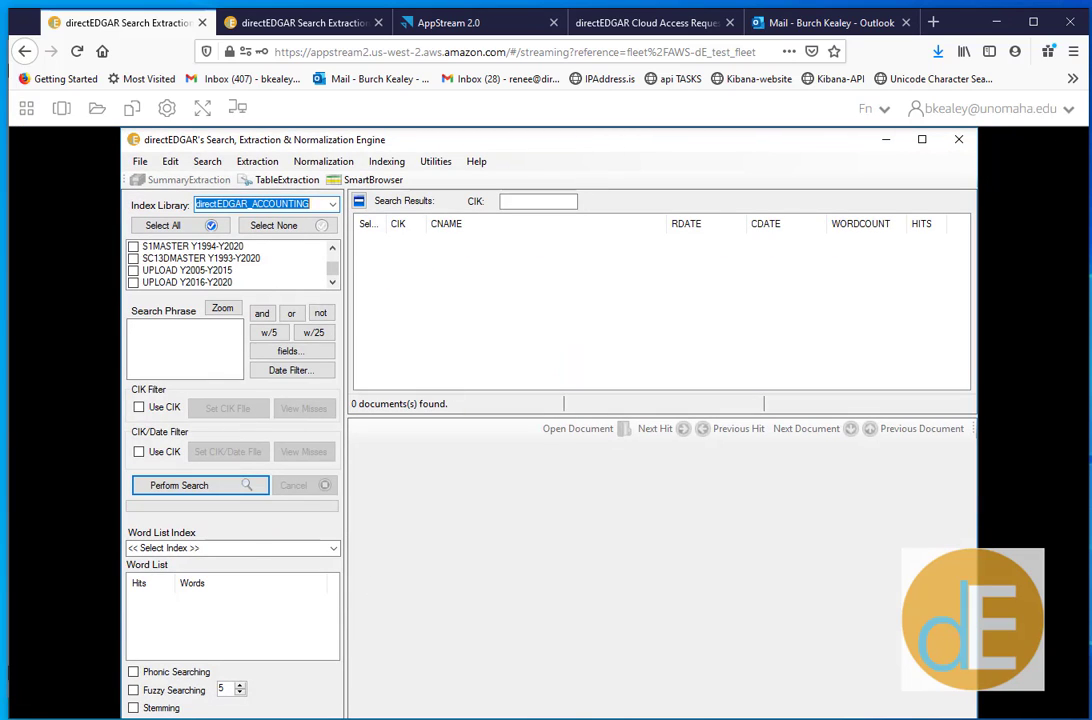
pyautogui.moveTo(102, 718)
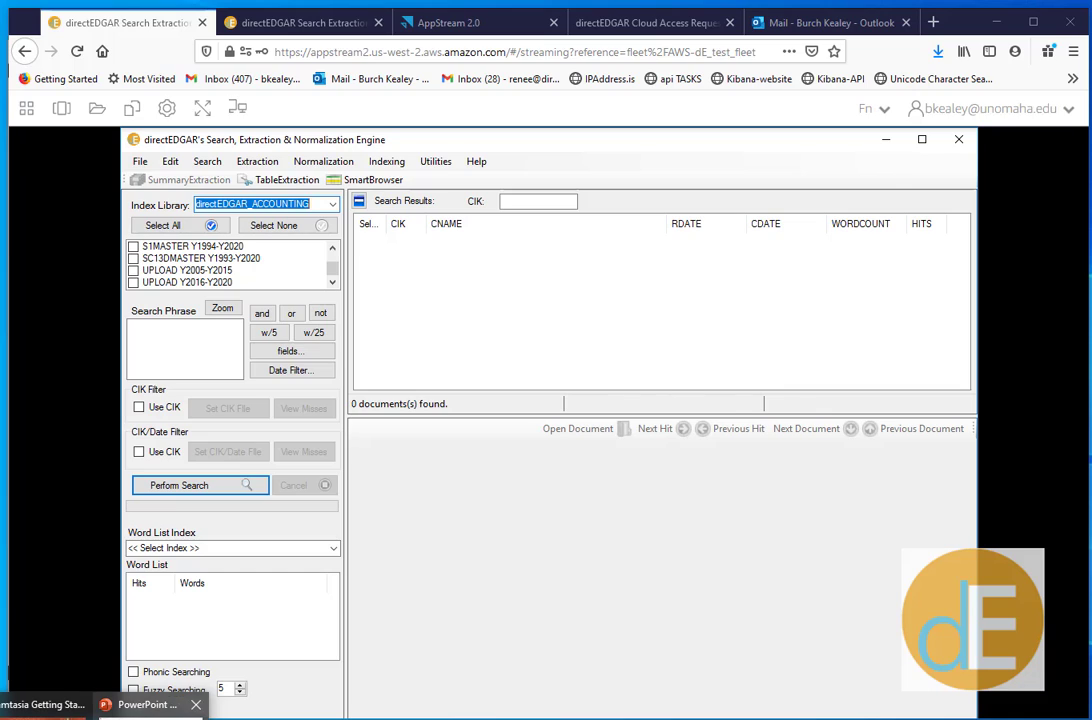
pyautogui.click(147, 704)
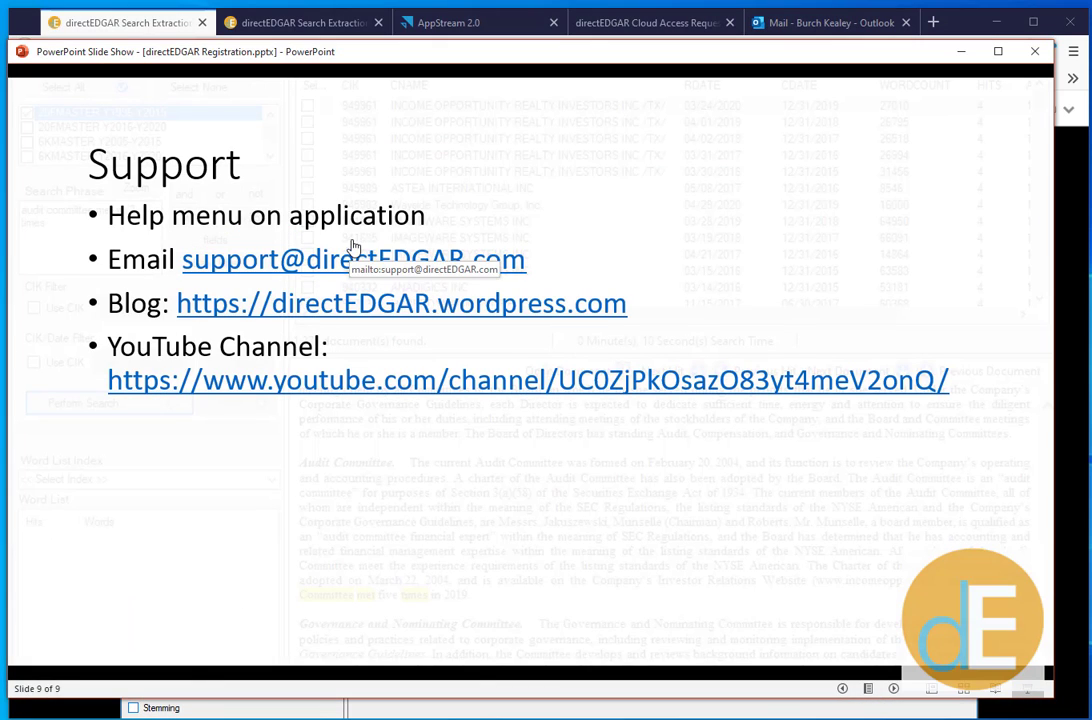